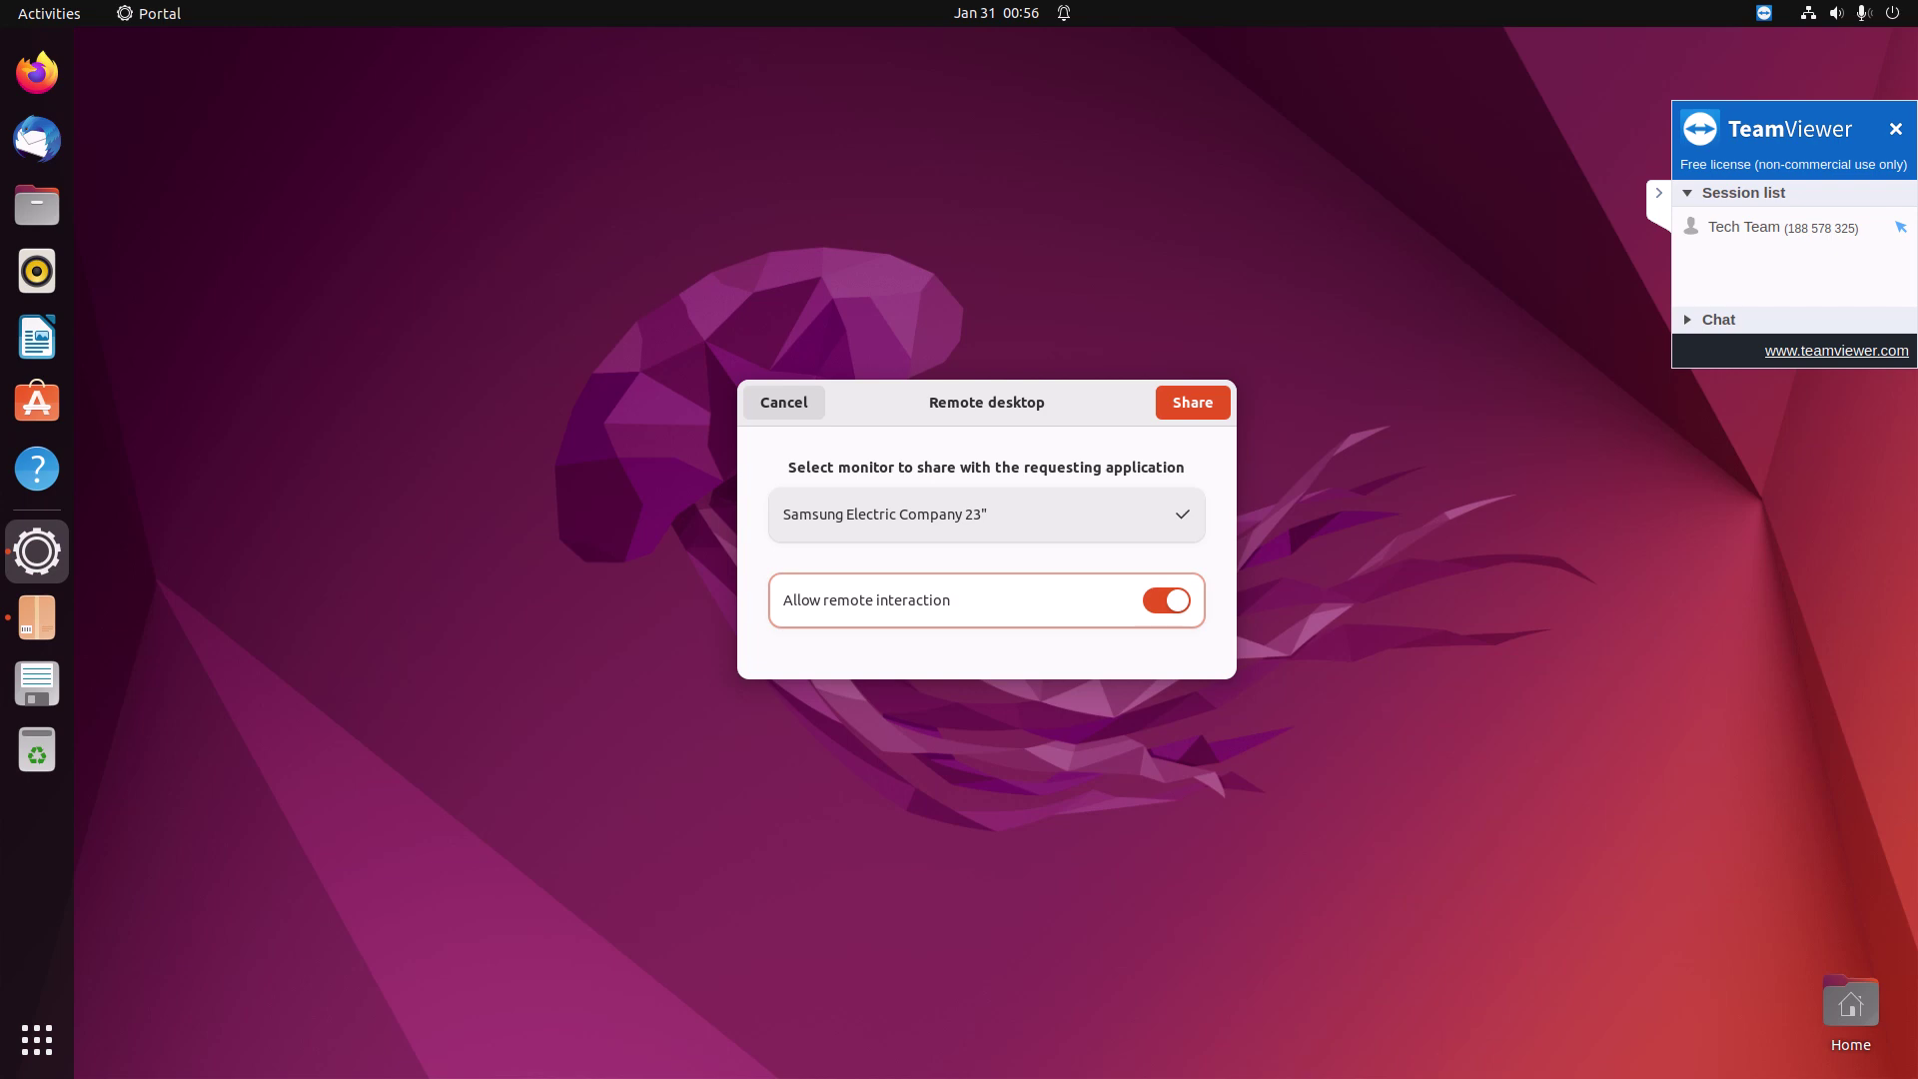
Share the Ubuntu screen with TeamViewer, keeping remote interaction allowed.
left_click(1193, 401)
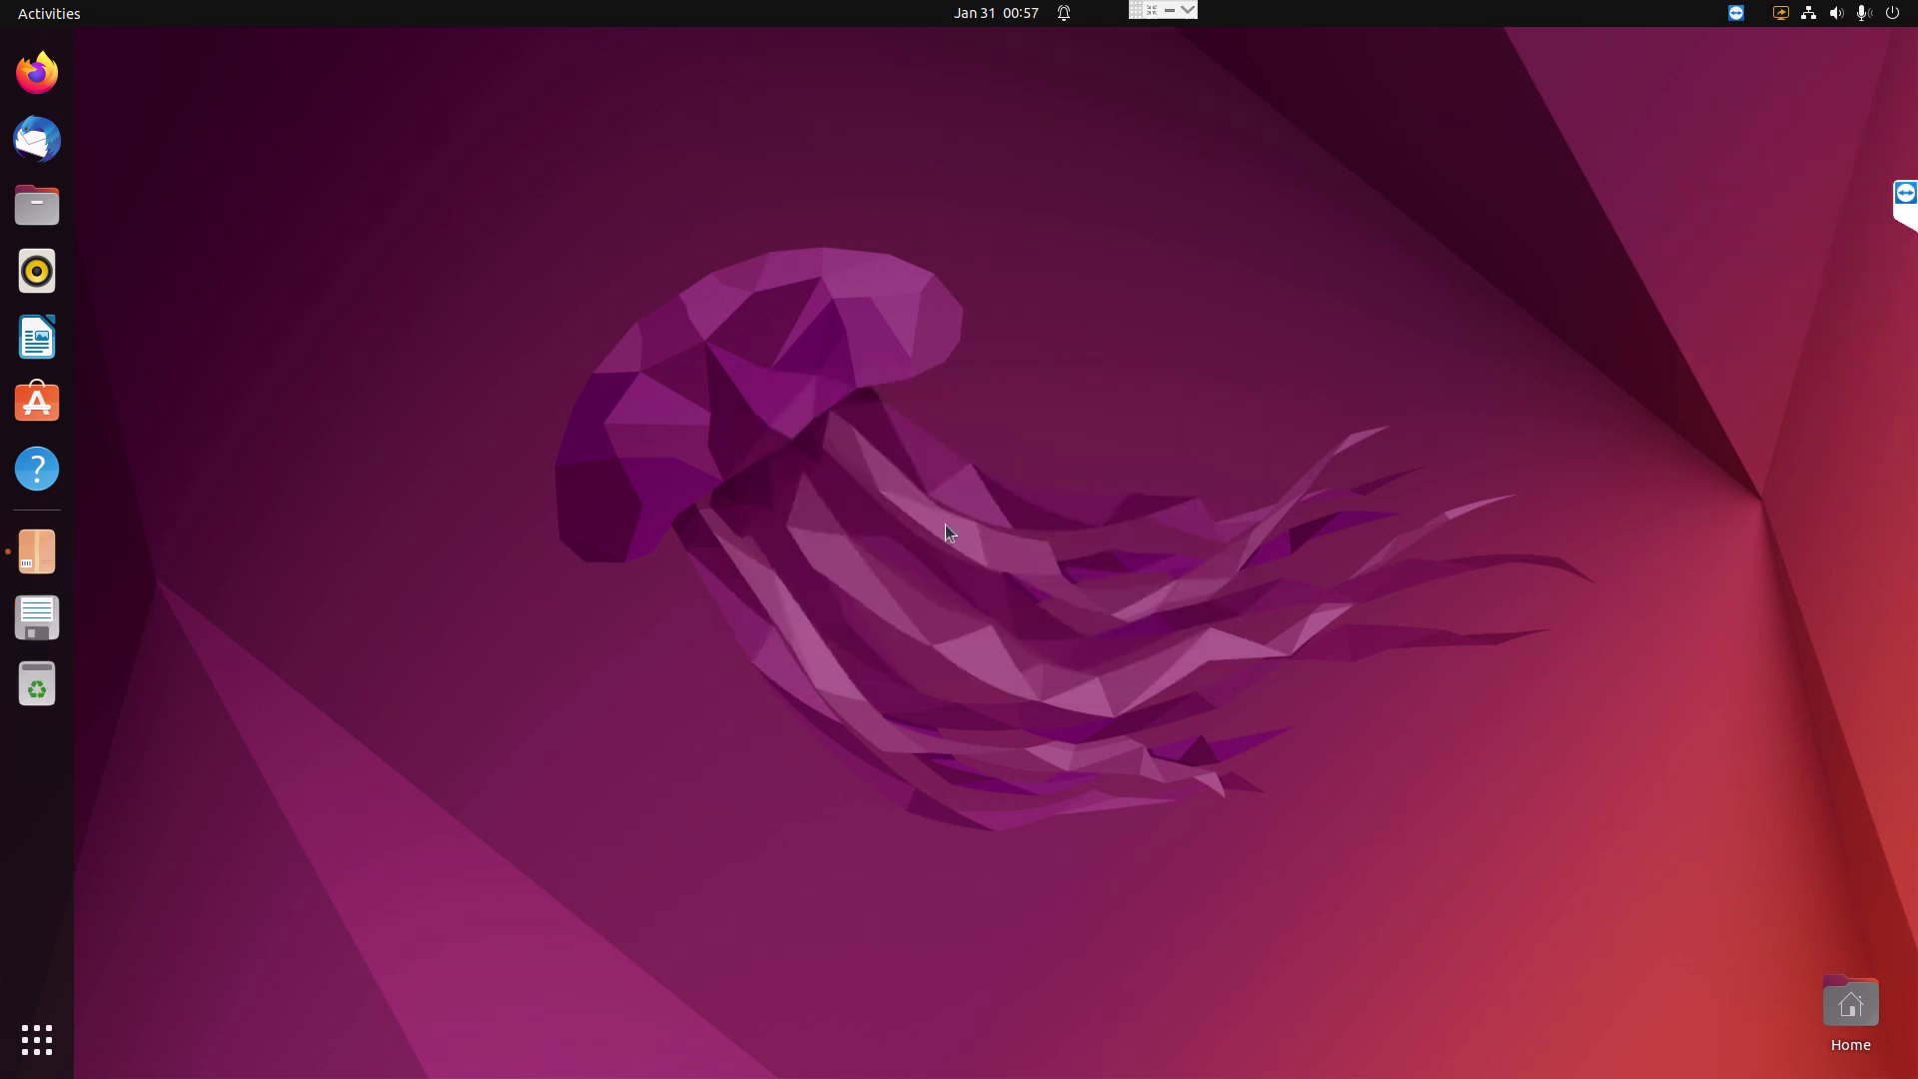
Open Terminal and run the pasted command sudo nano /etc/gdm3/custom.conf.
left_click(37, 1039)
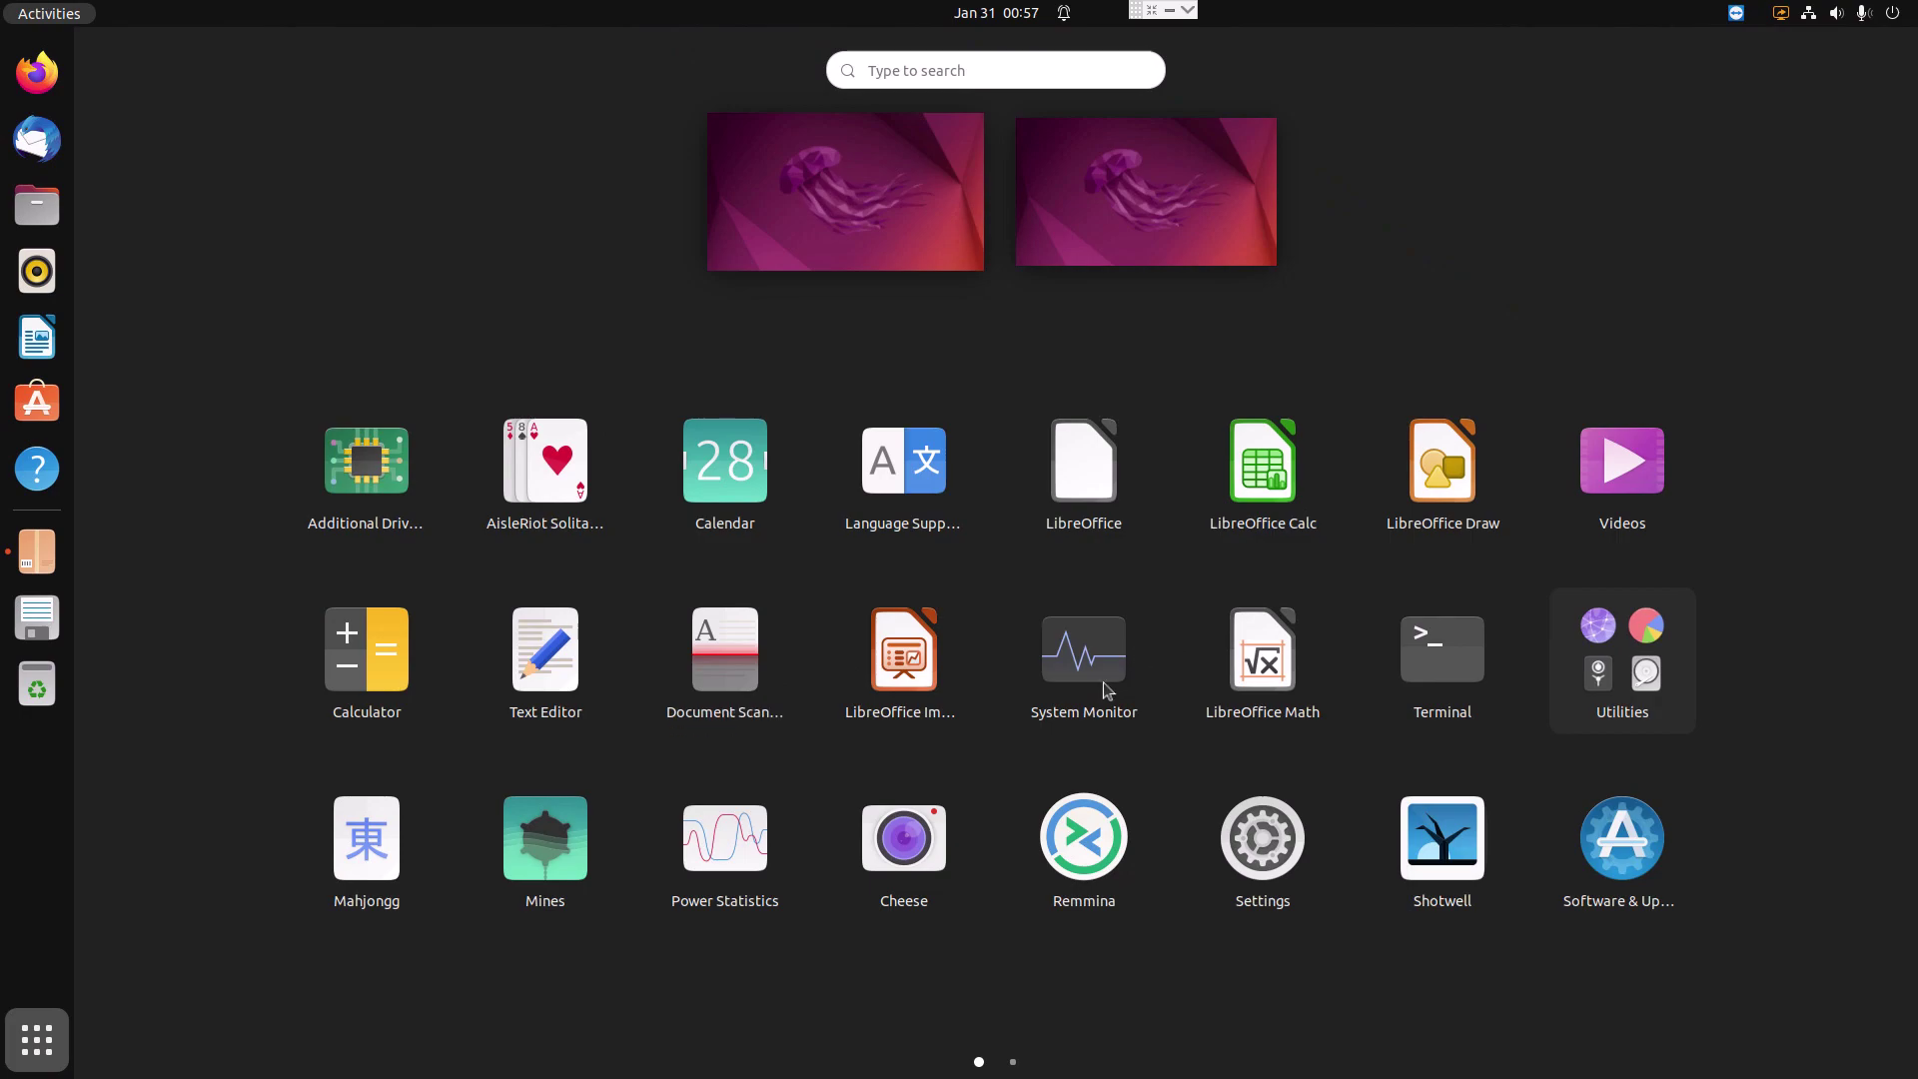
left_click(1461, 680)
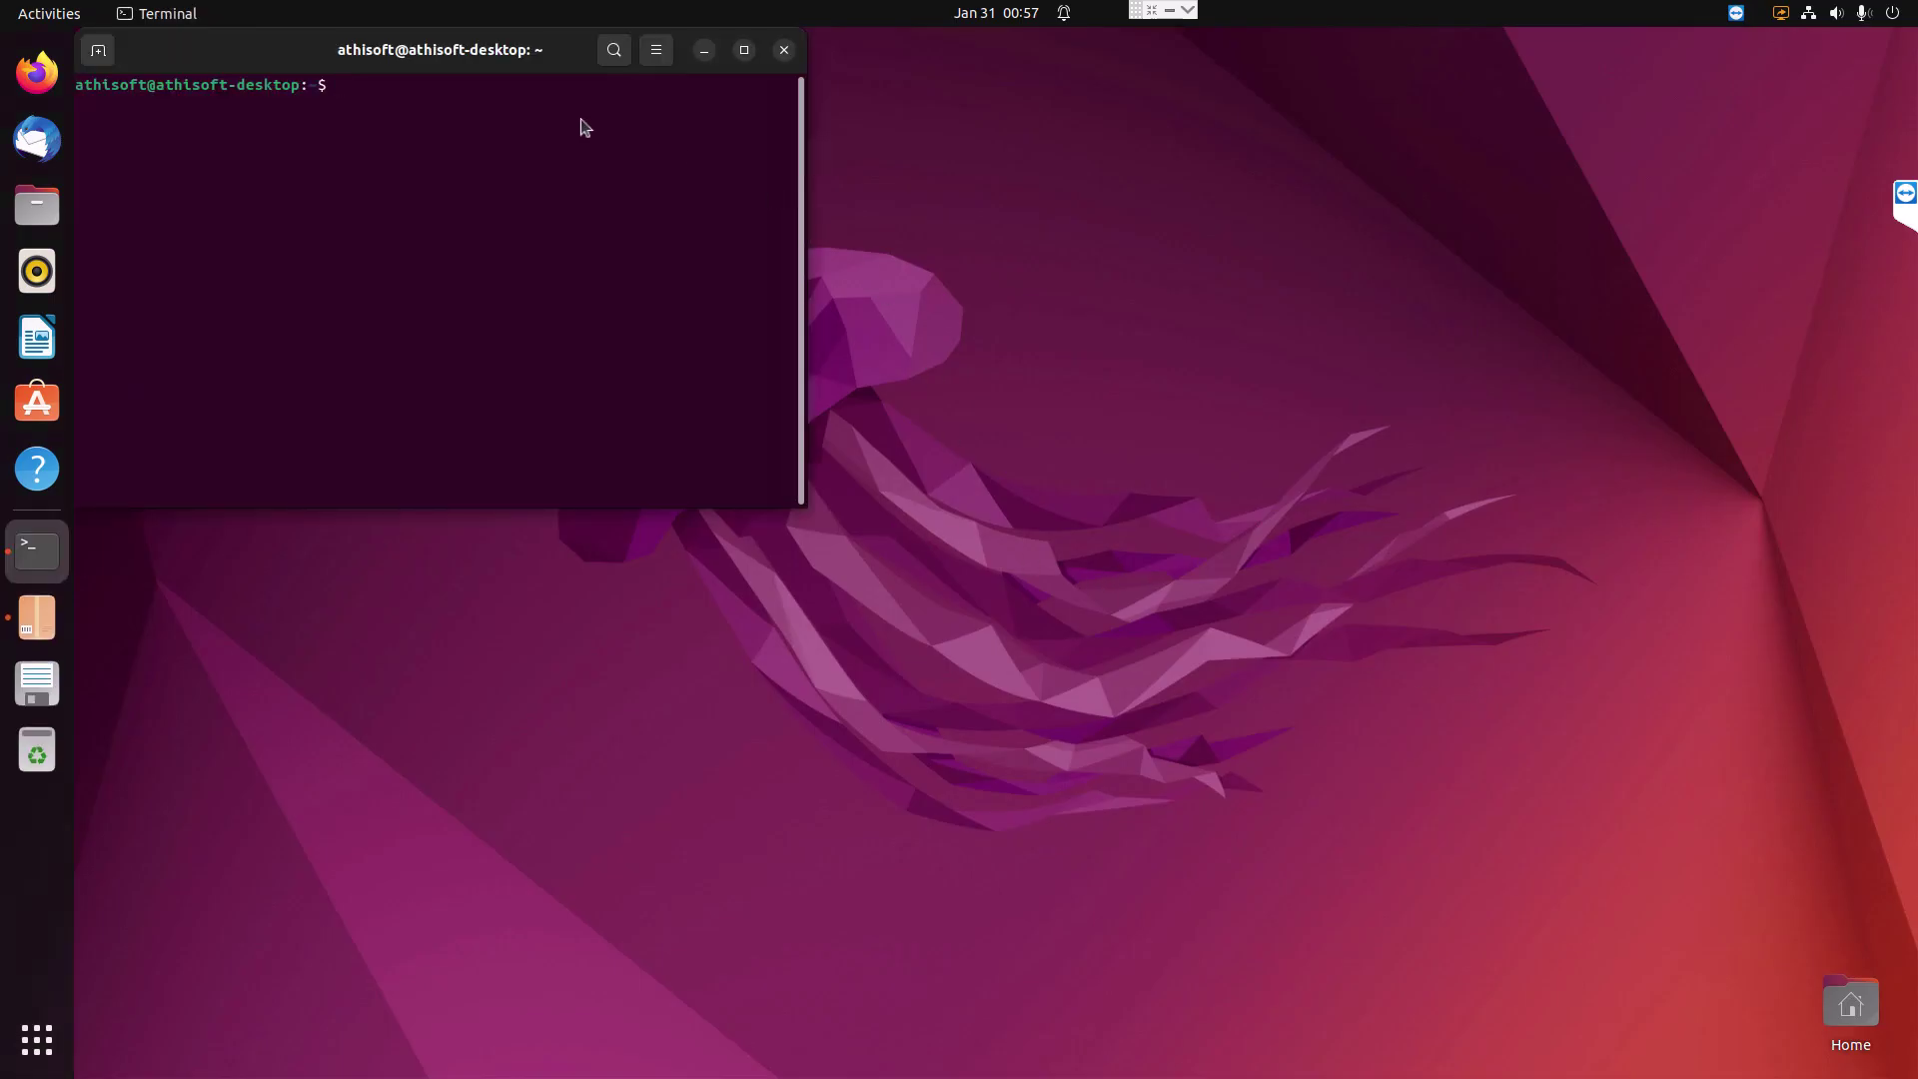
left_click_drag(452, 64, 924, 339)
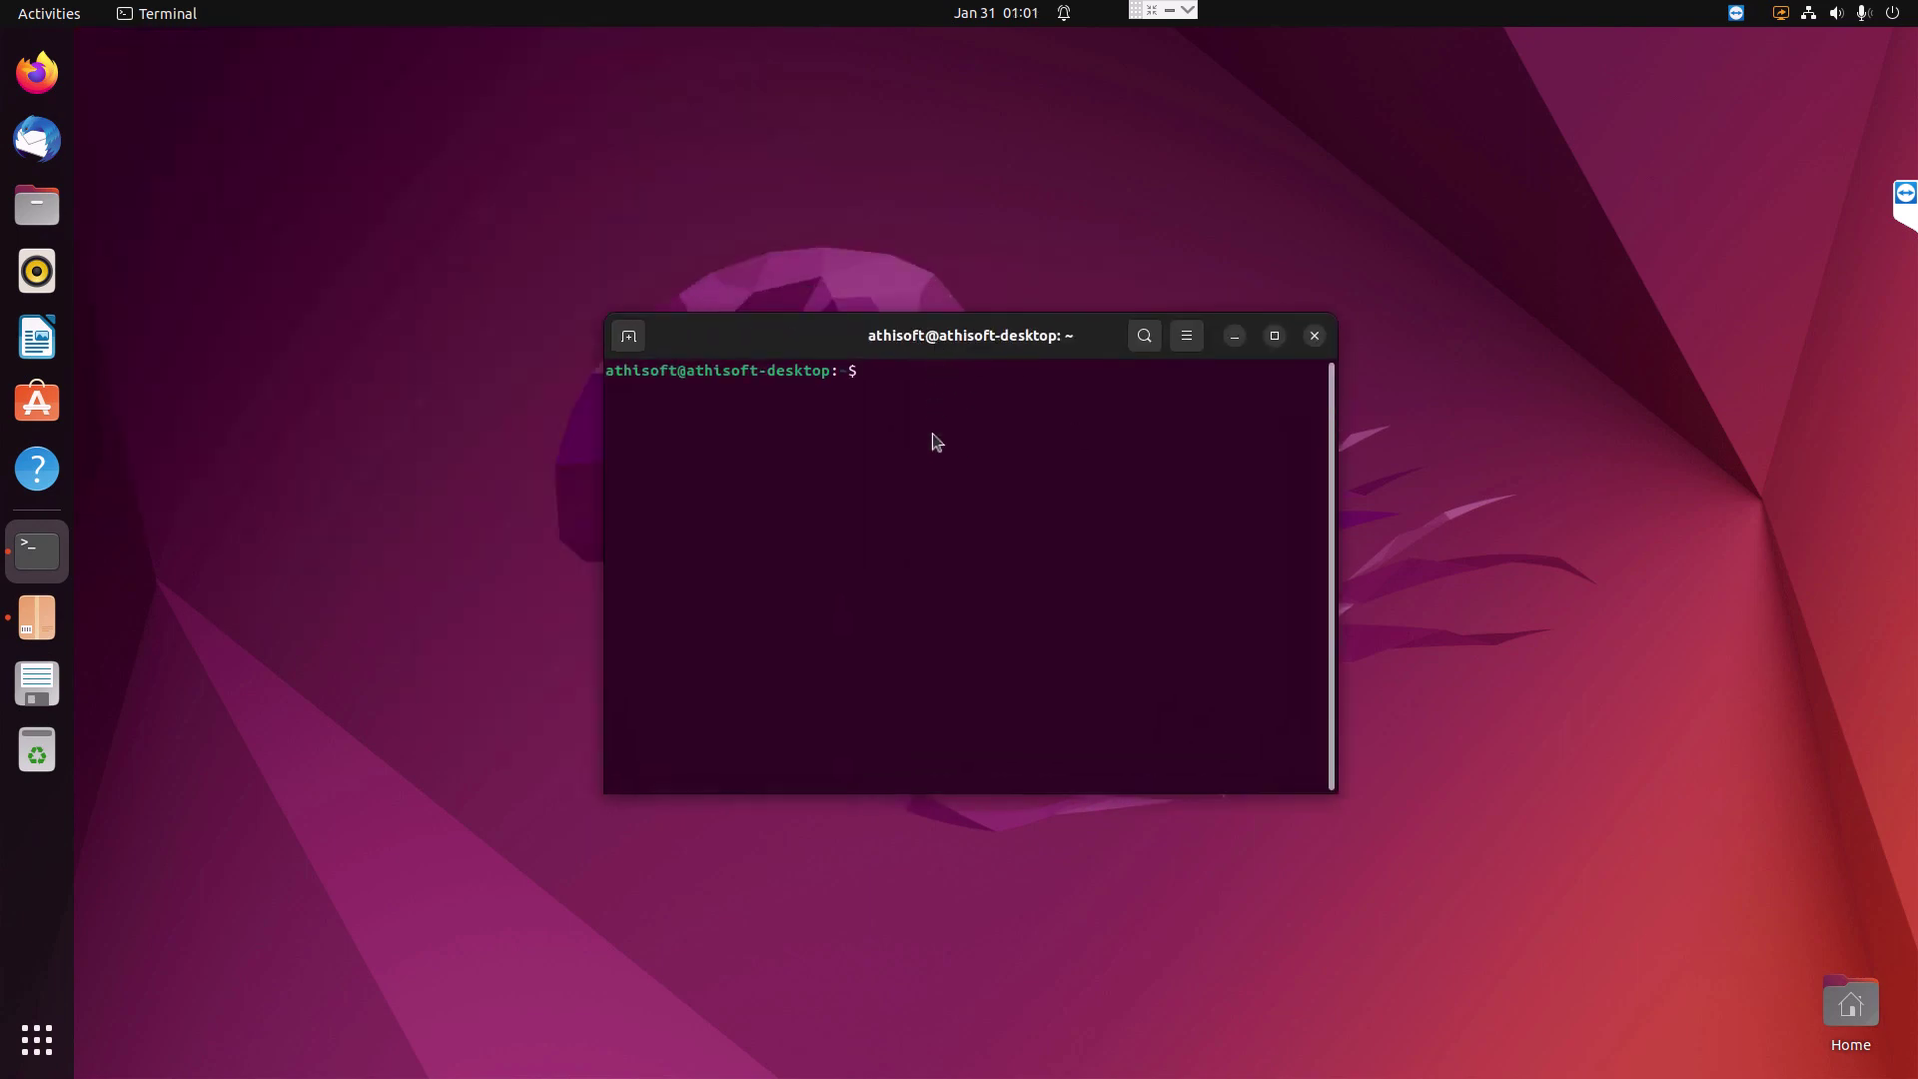
right_click(916, 444)
left_click(953, 502)
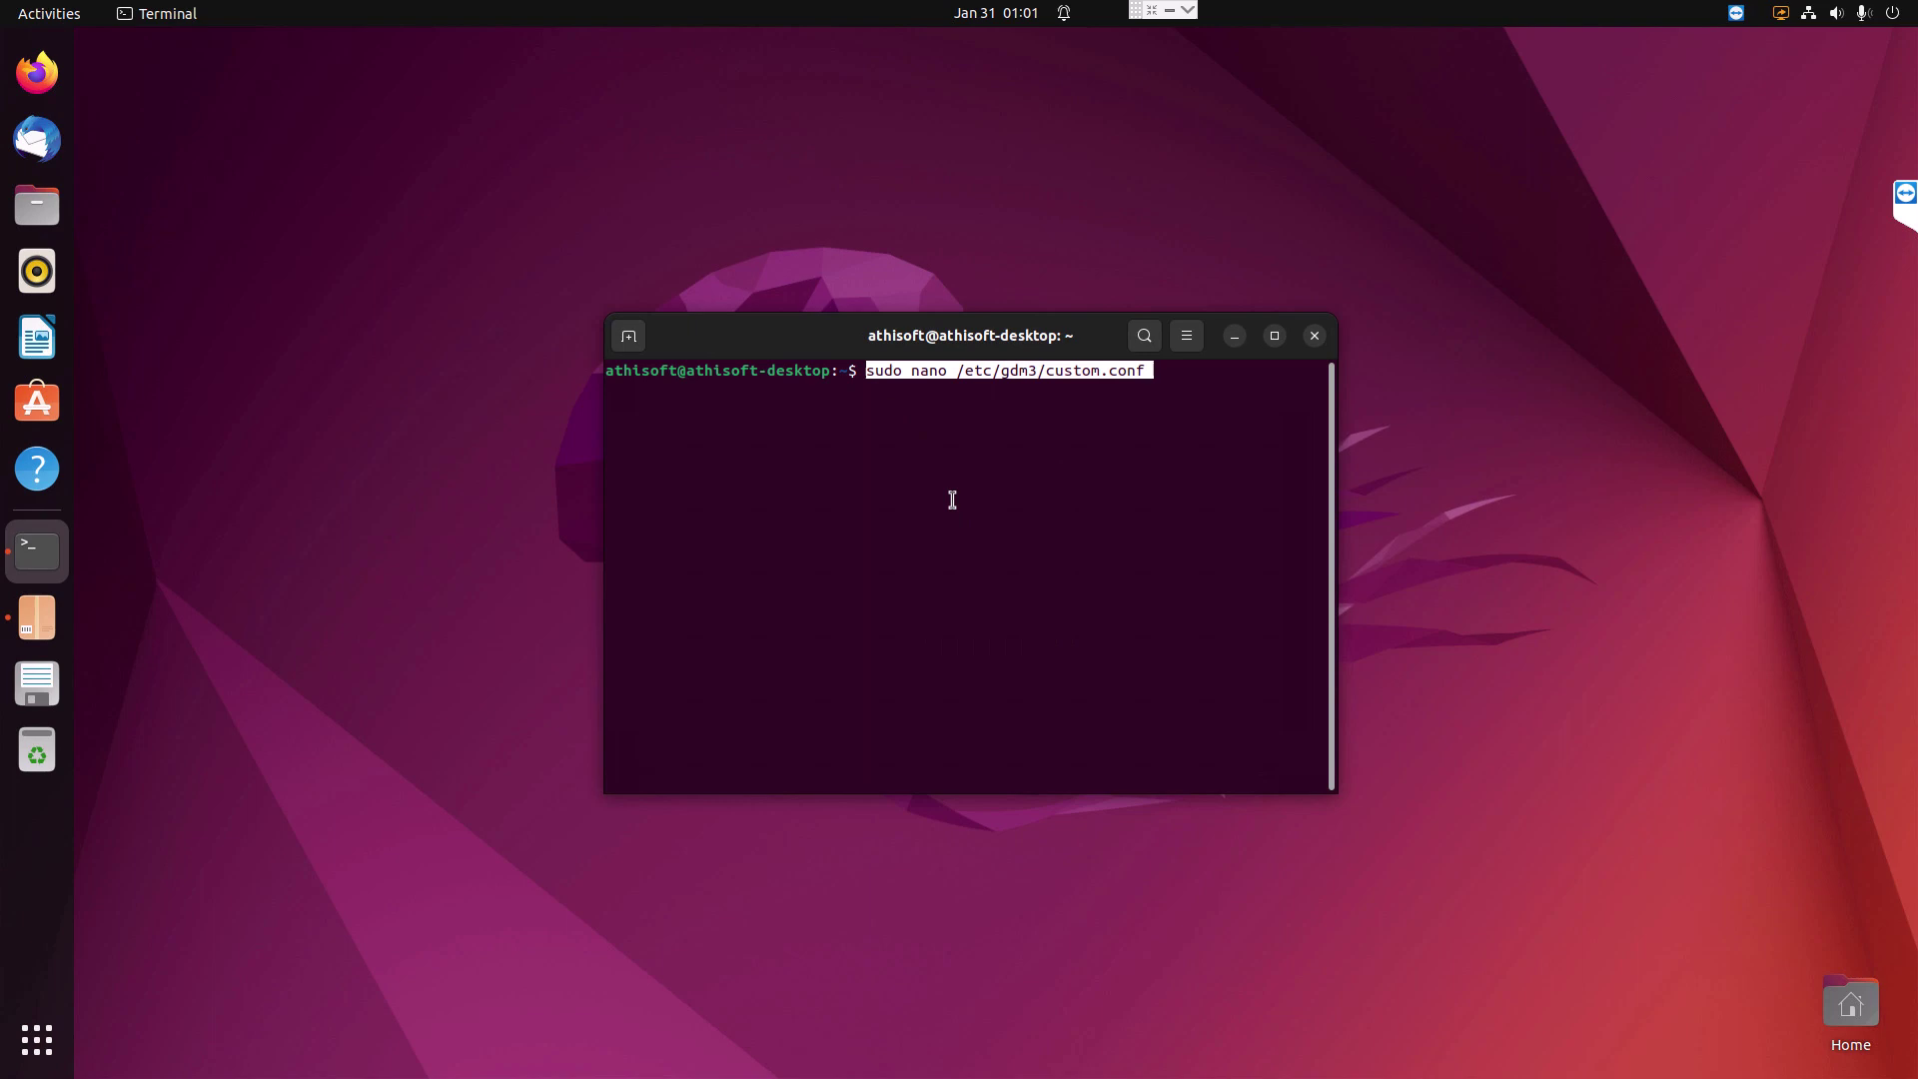
key("Return")
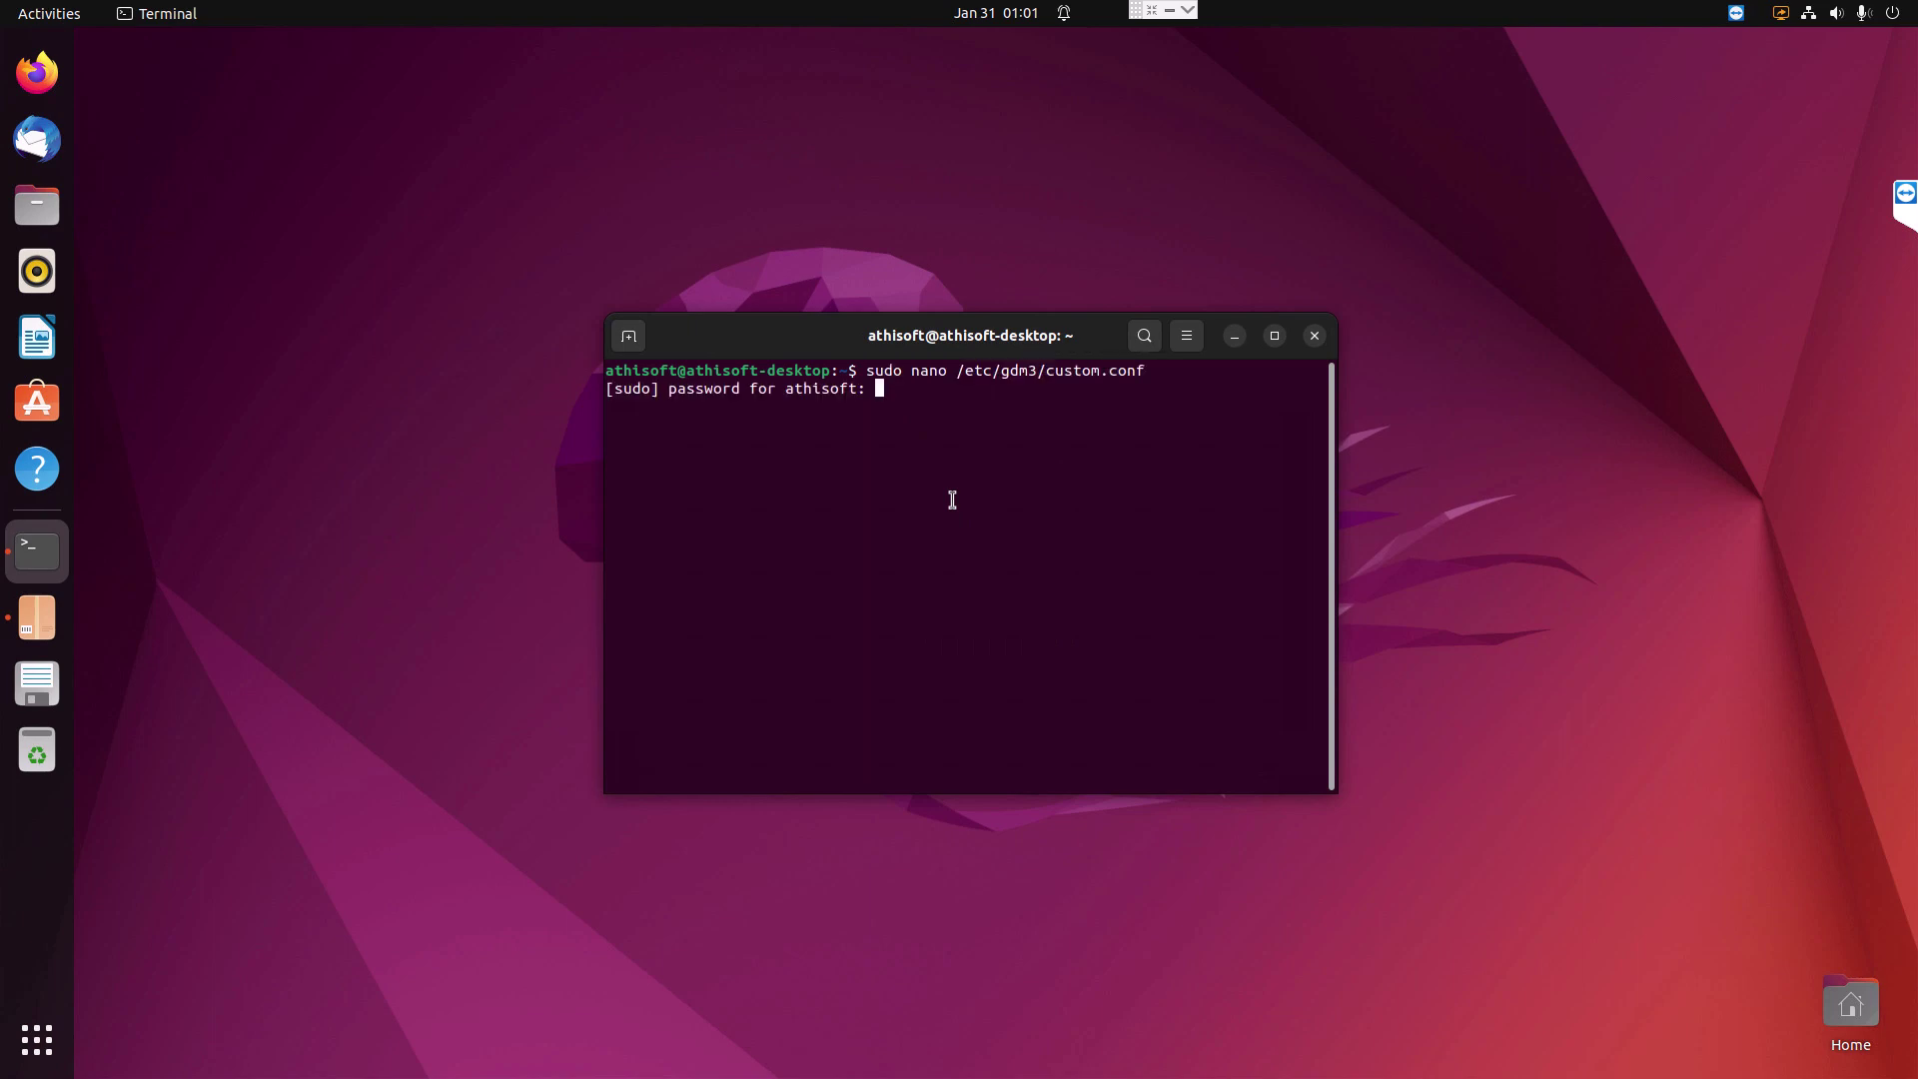
Retry the sudo password several times, rerunning the edit command after failures.
key("Return")
key("Return")
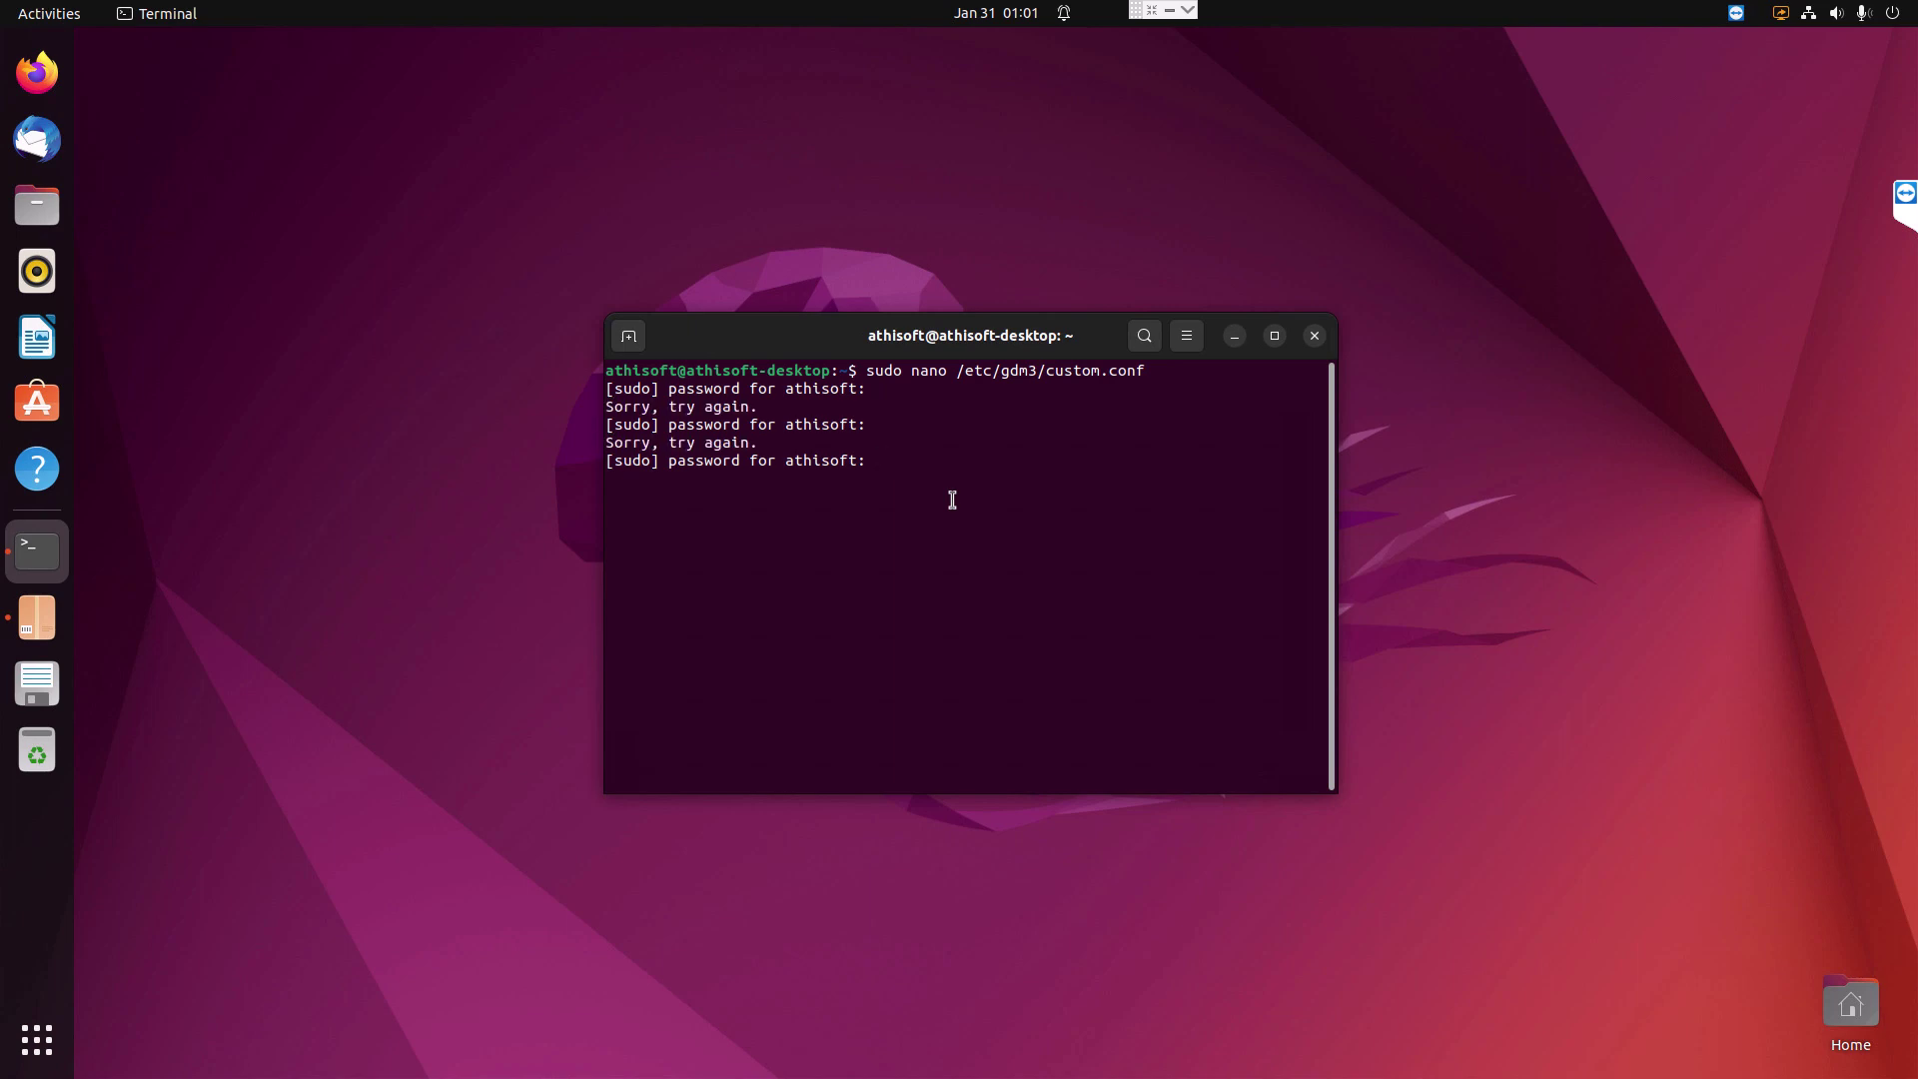
key("Return")
key("Up")
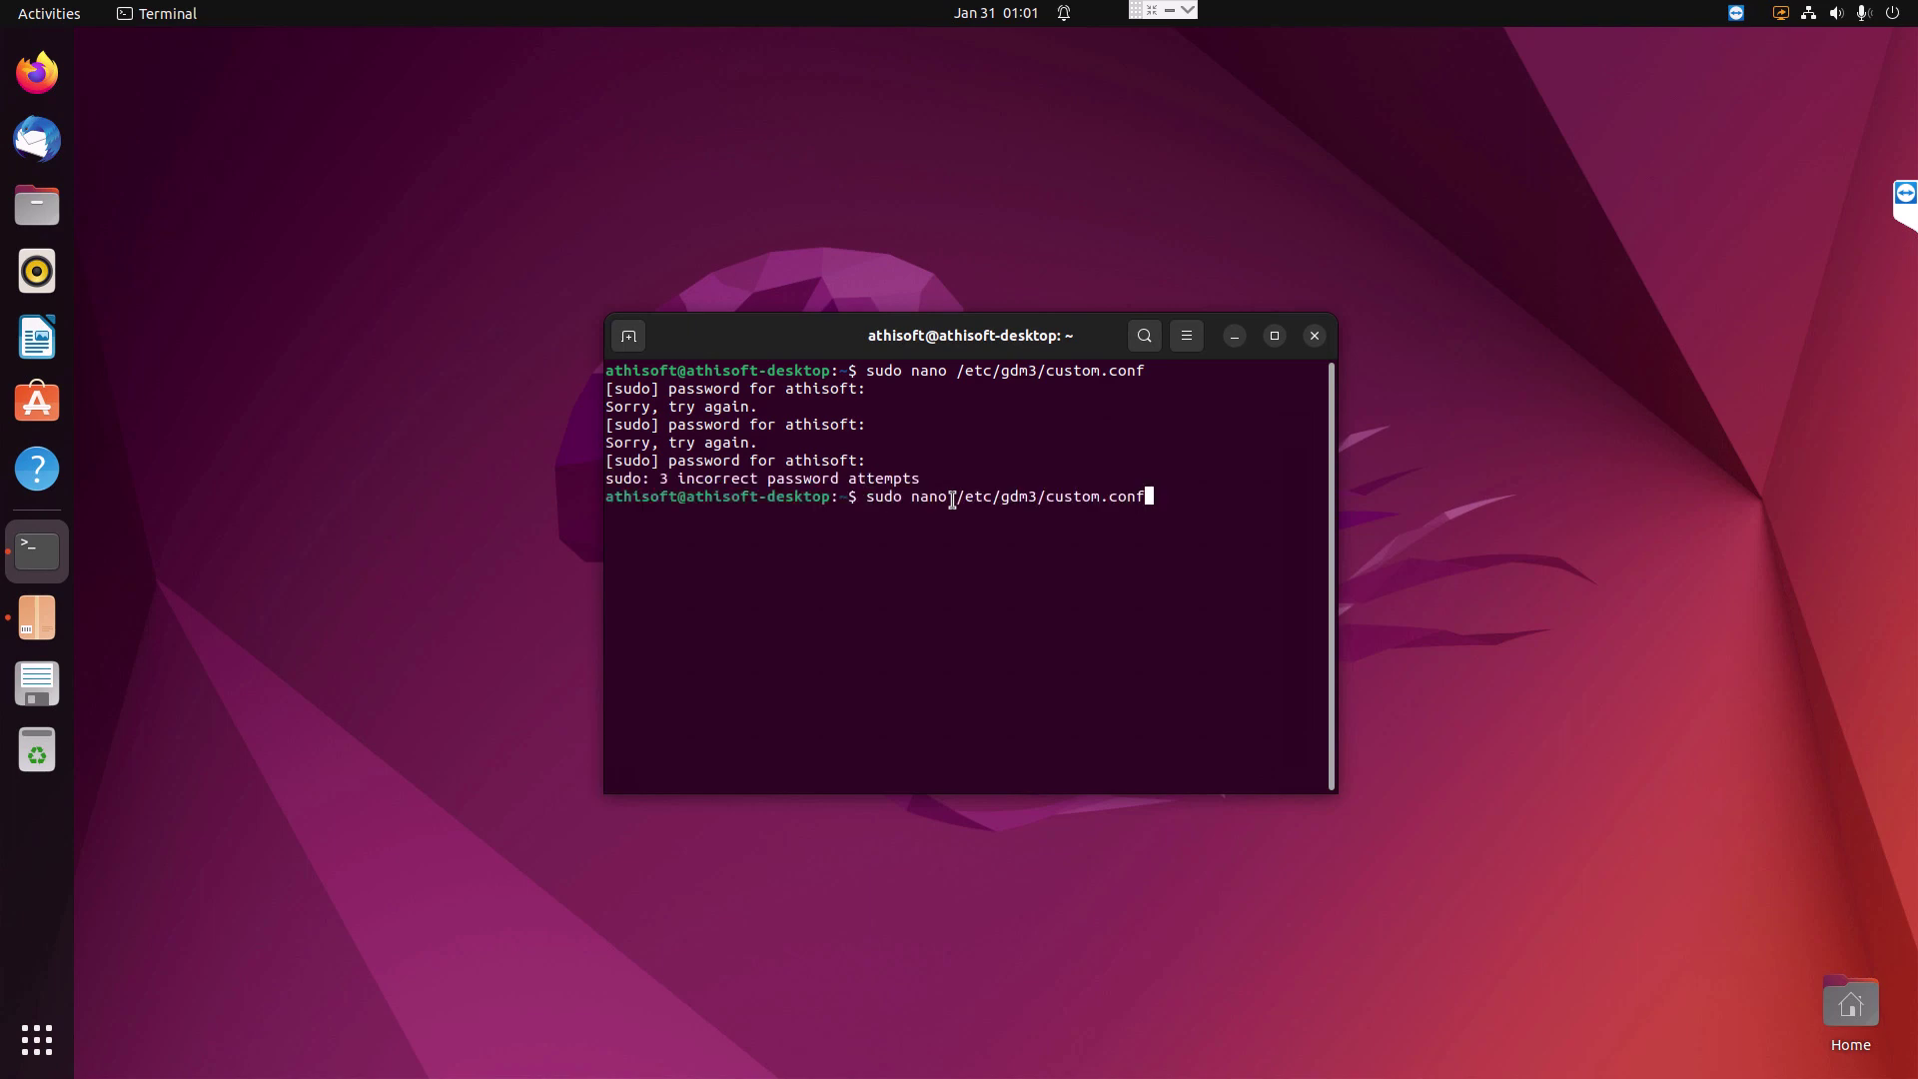
key("Return")
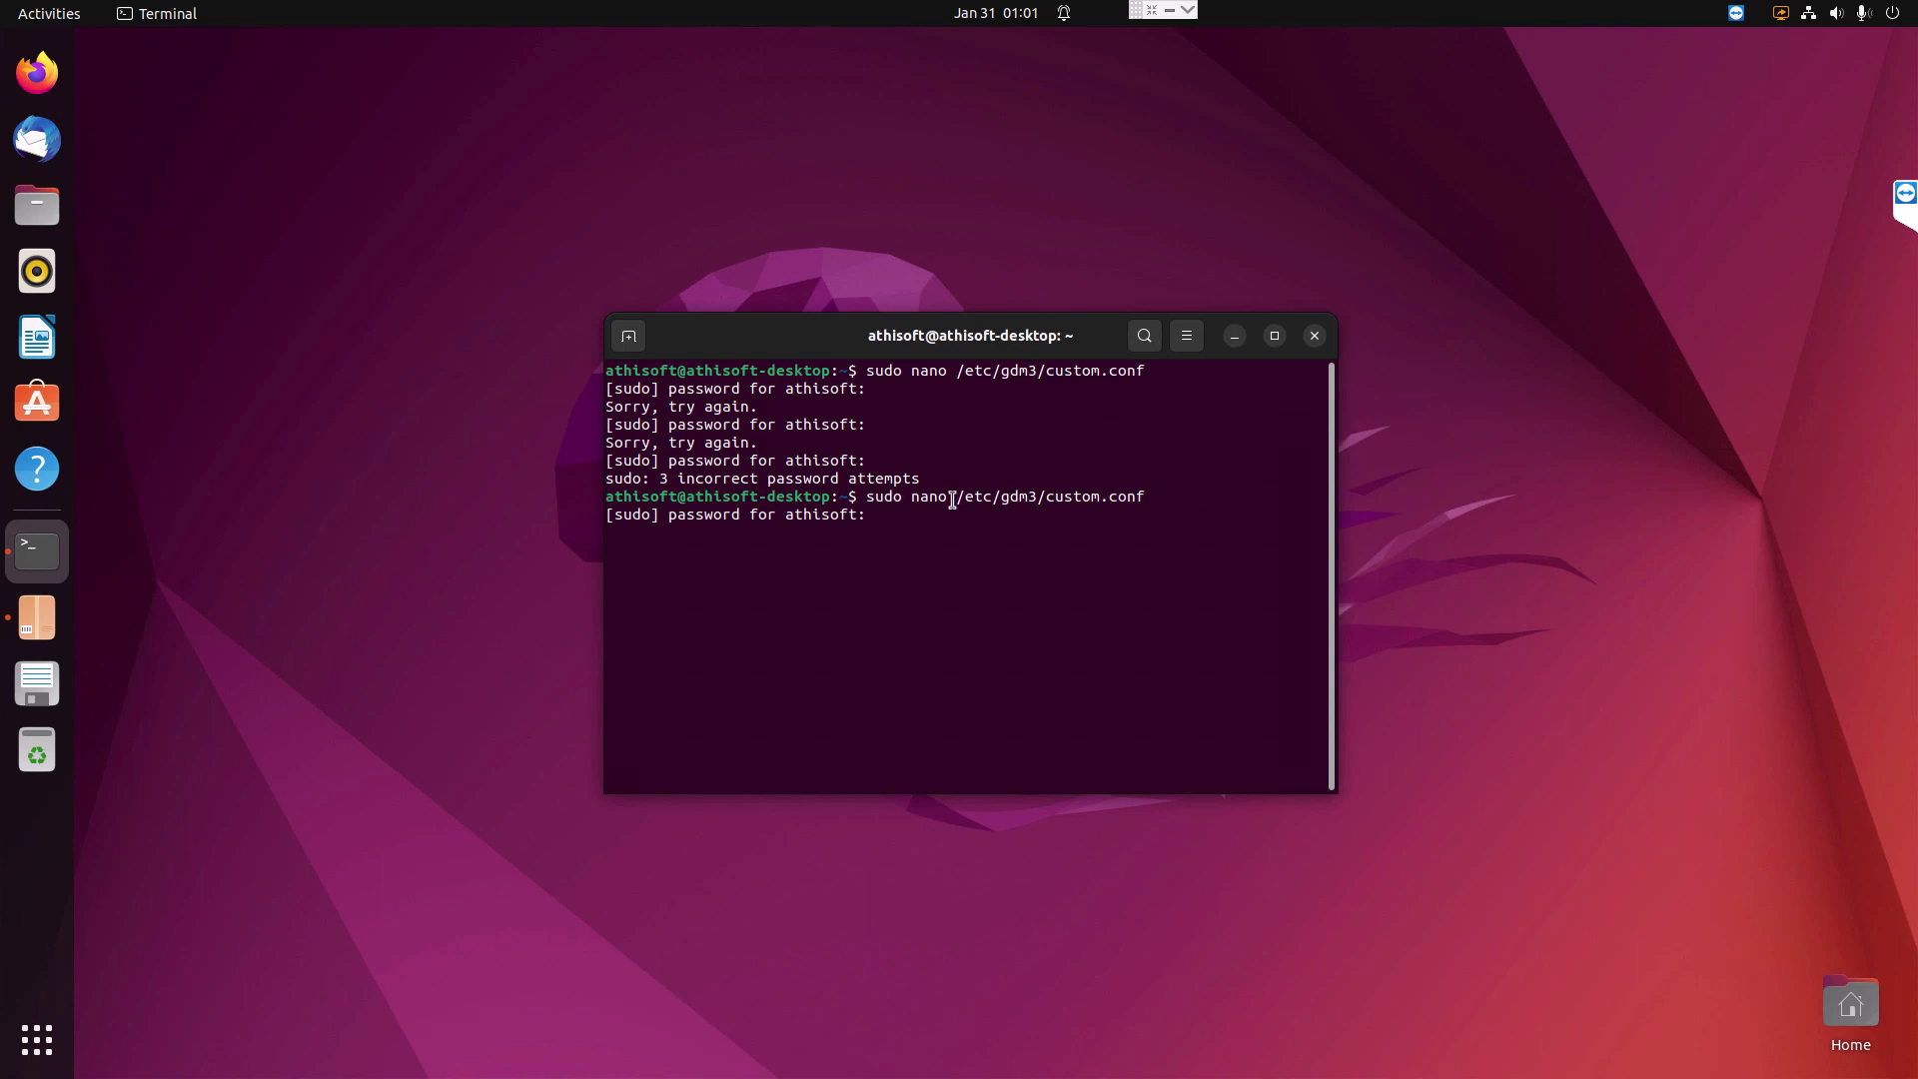
key("Return")
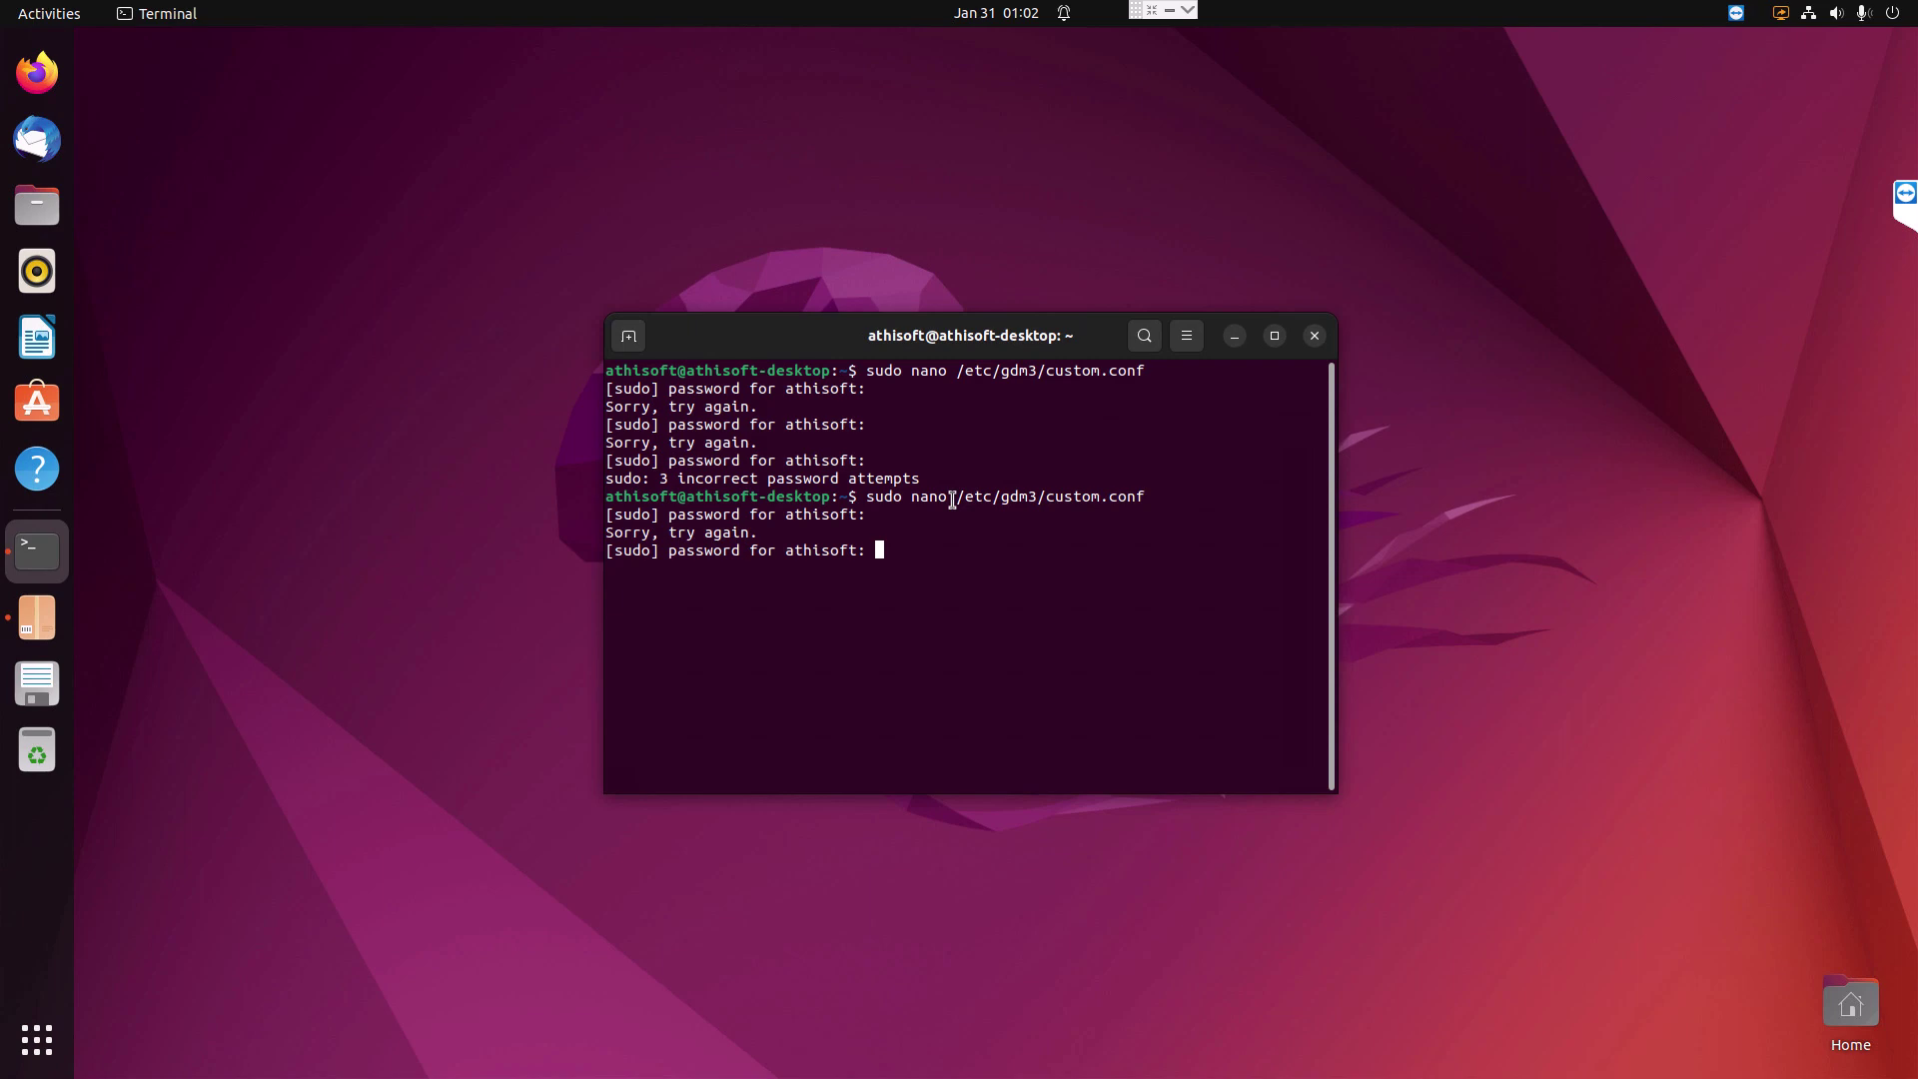
key("Return")
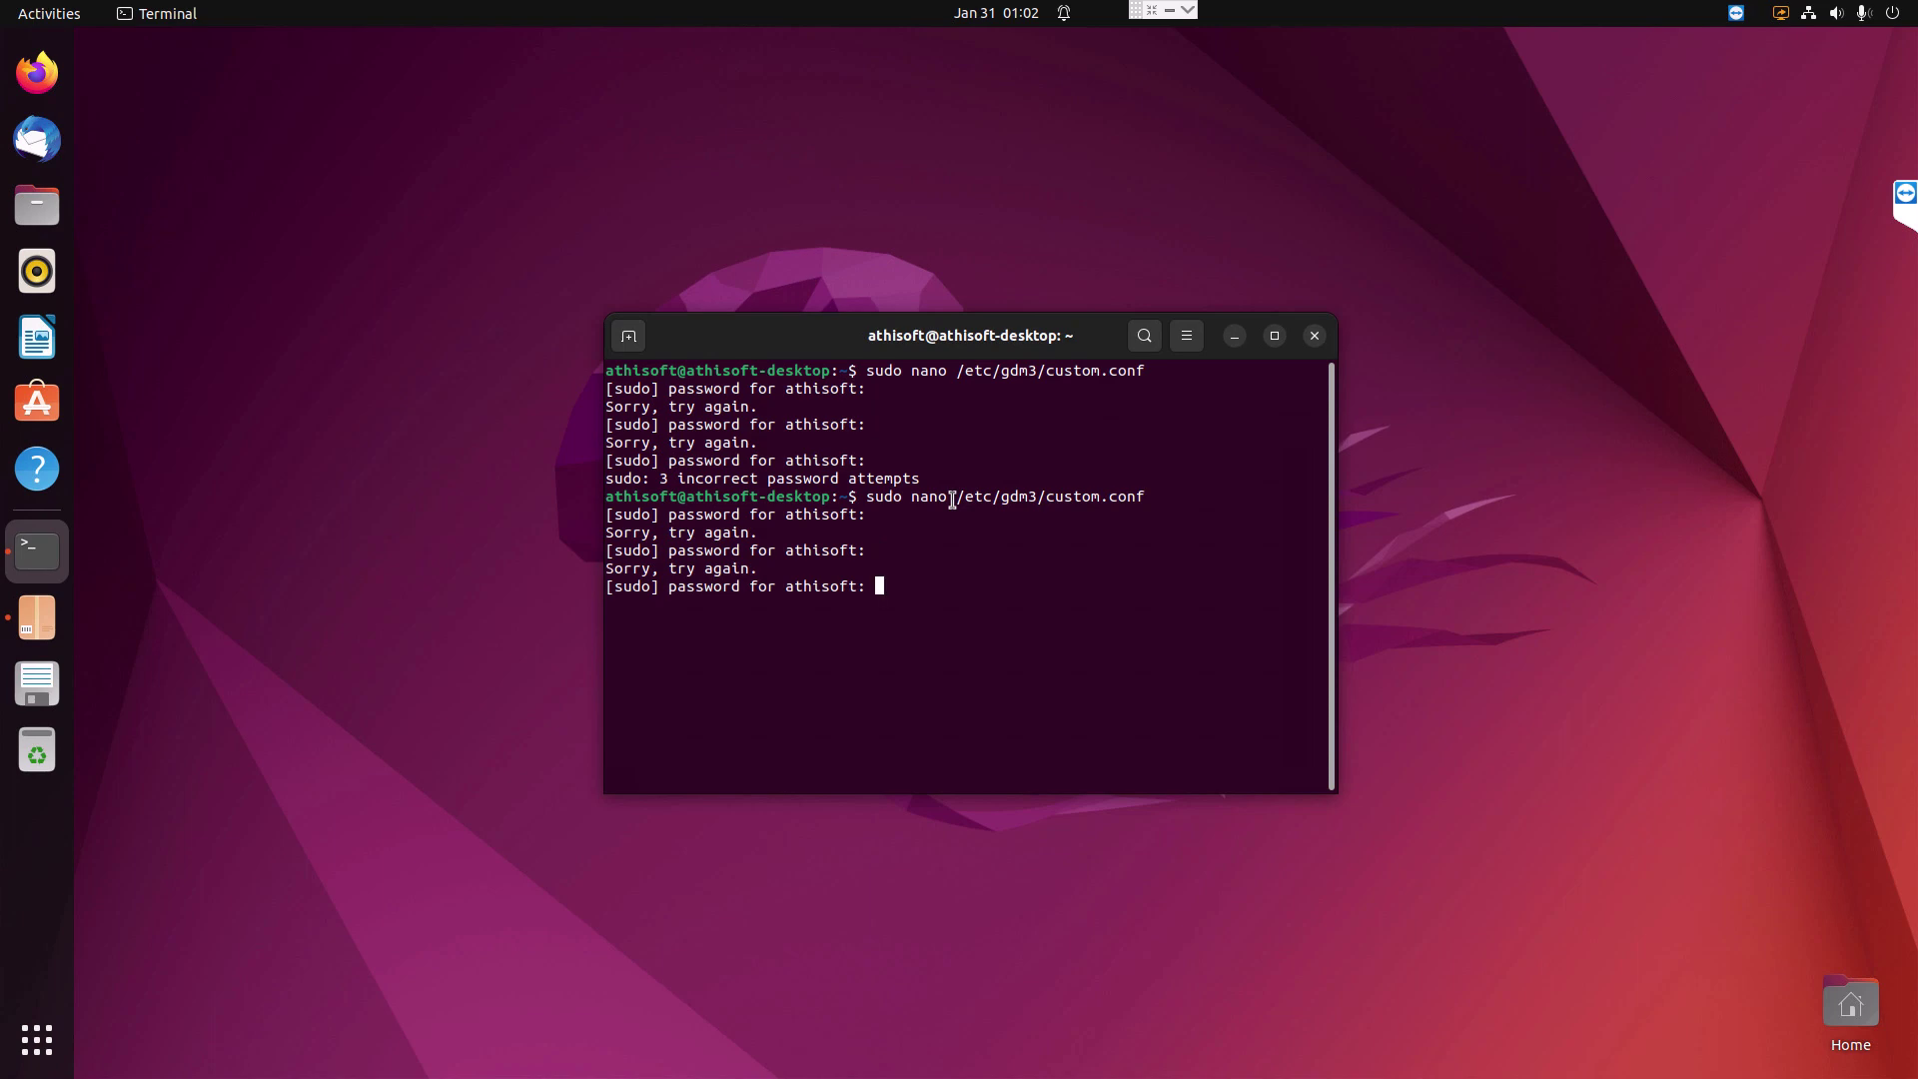
Uncomment the WaylandEnable=false line in /etc/gdm3/custom.conf and save the file.
key("Return")
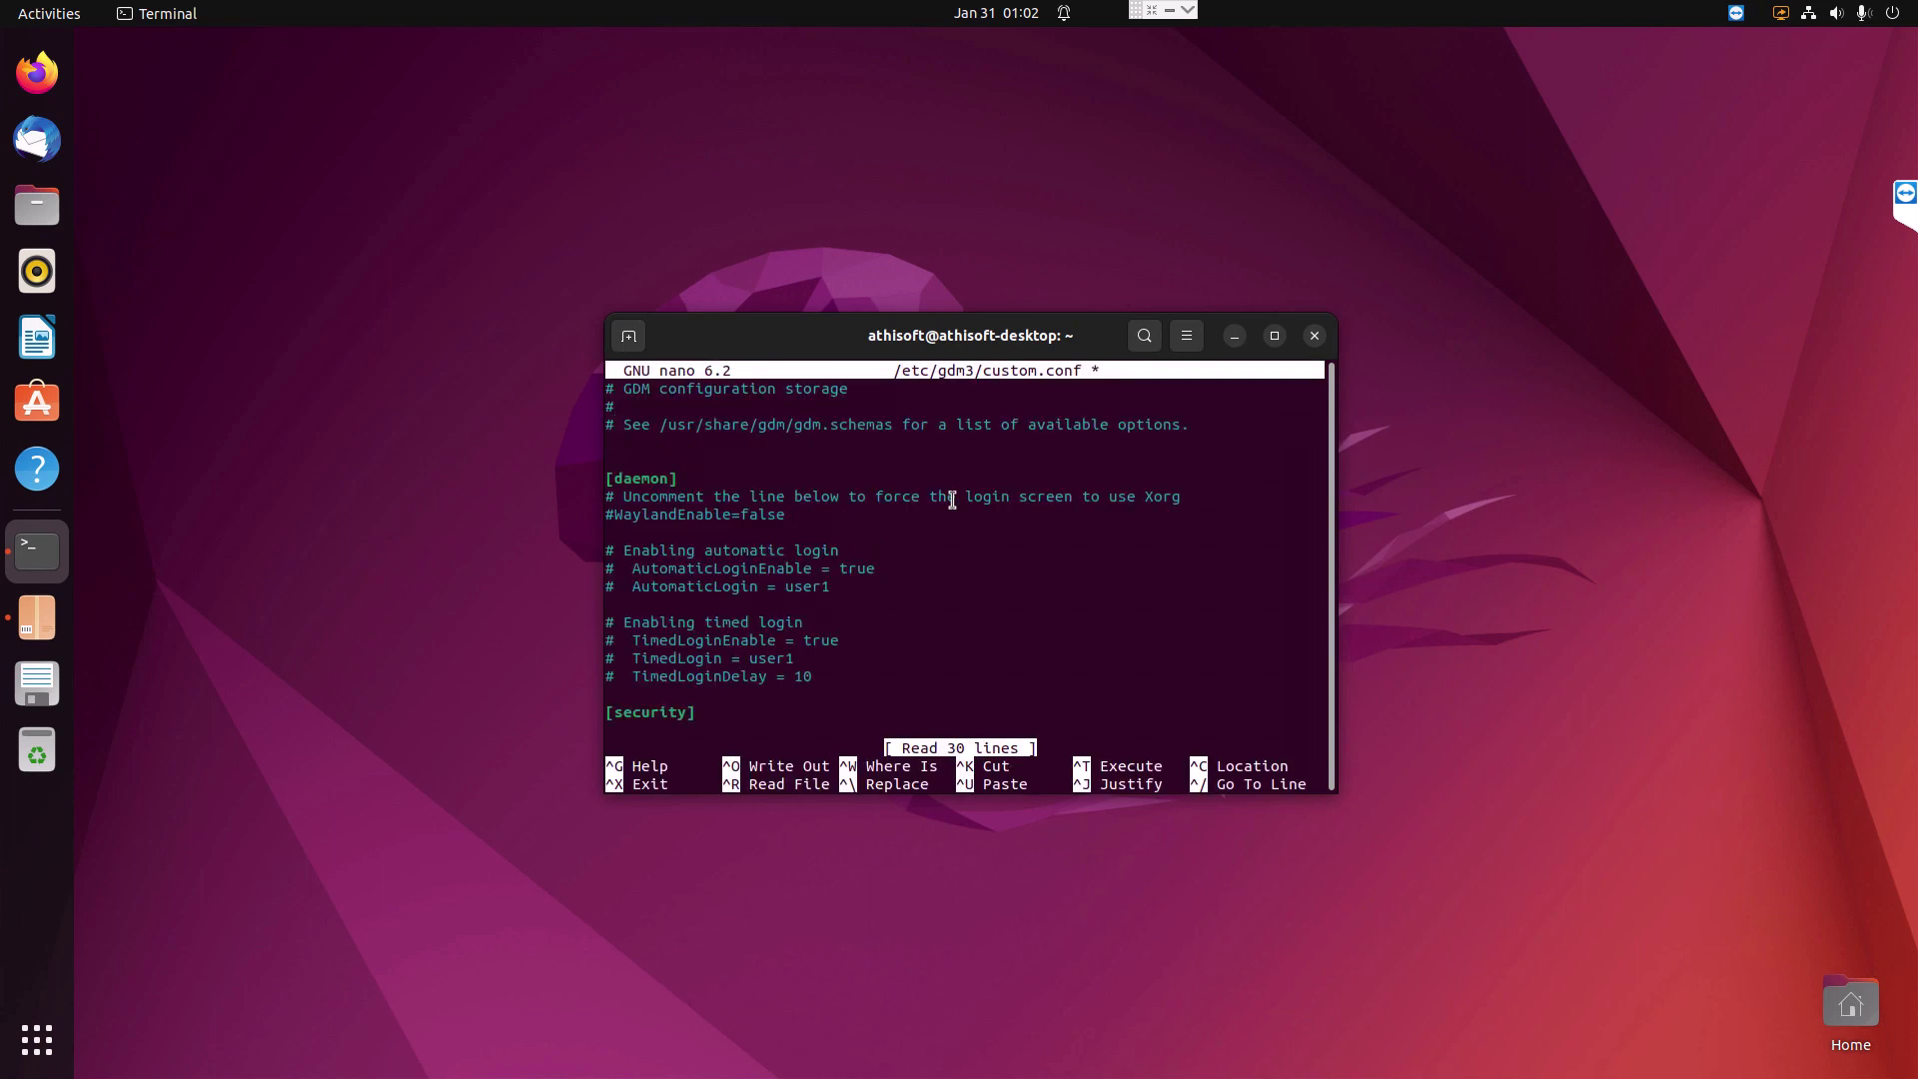
key("Down")
key("Down")
key("Down")
key("Down")
key("Down")
key("Delete")
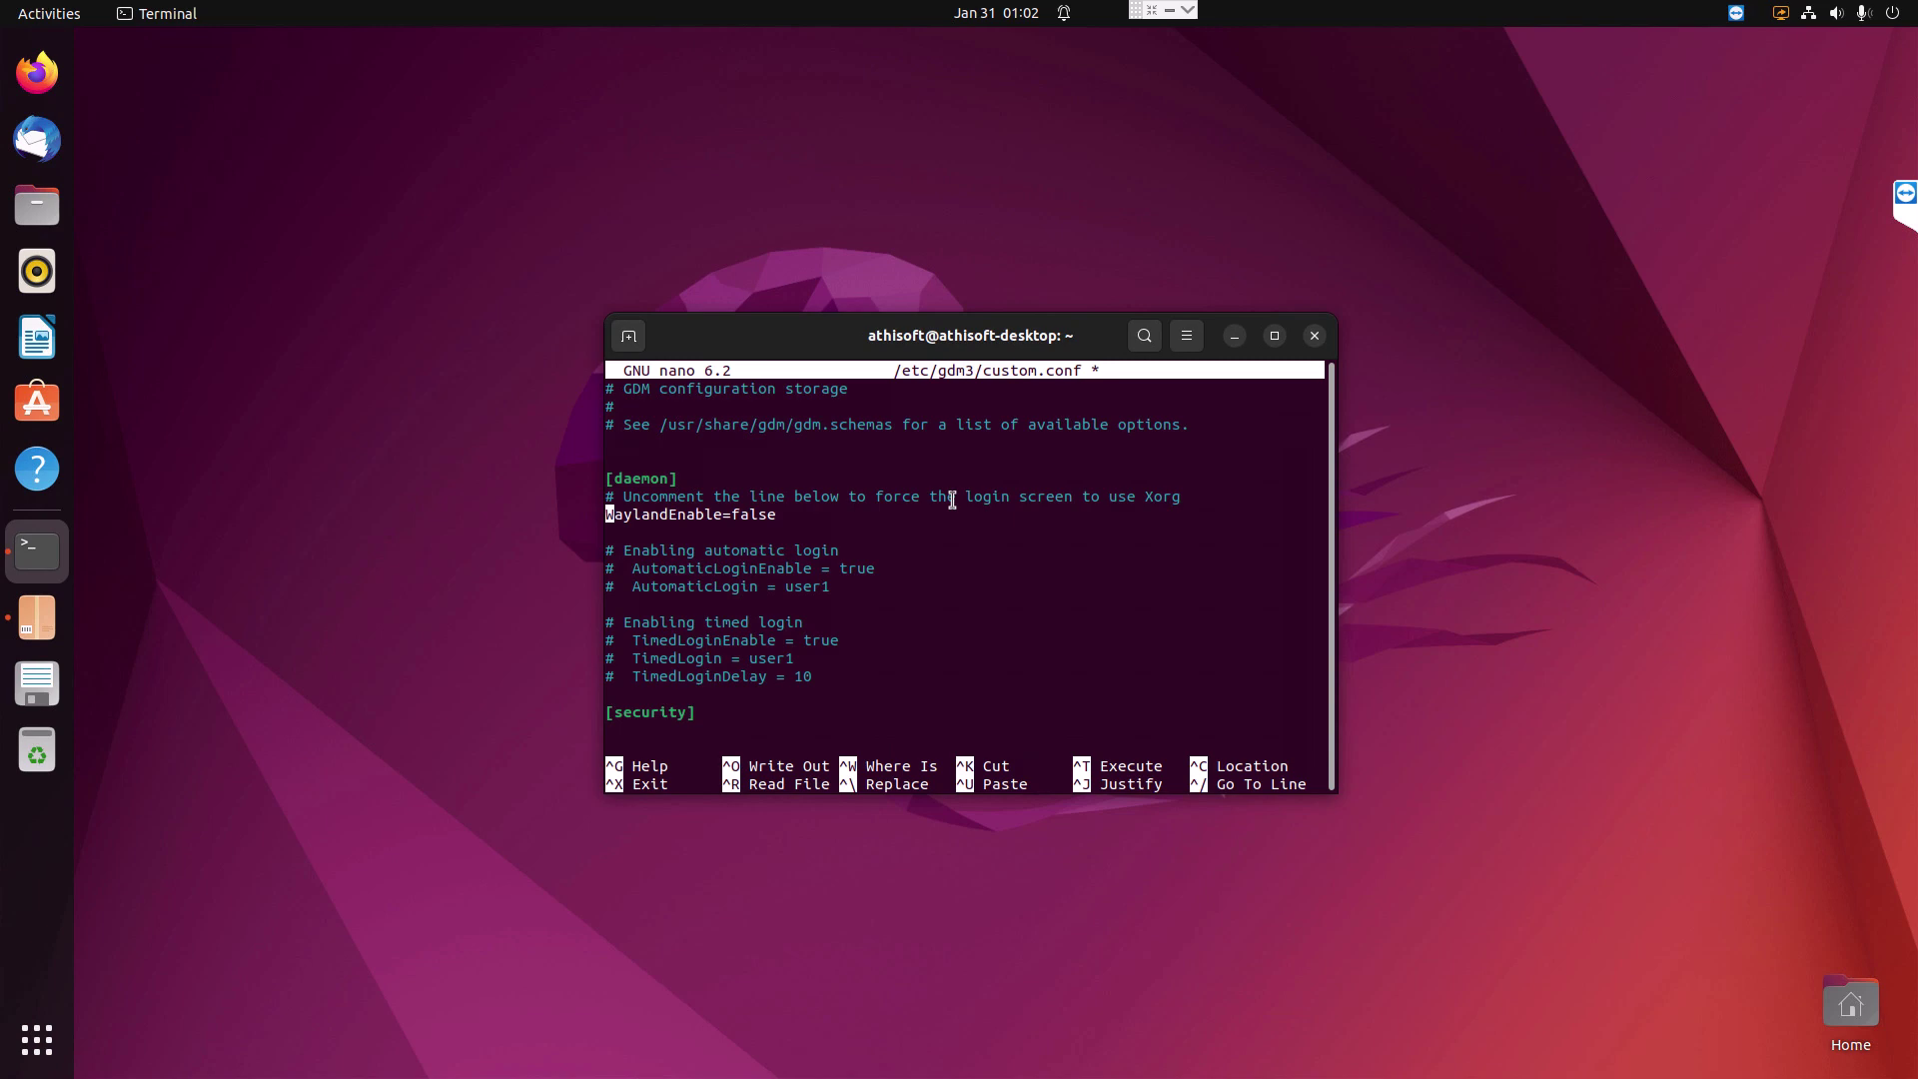
key("ctrl+x")
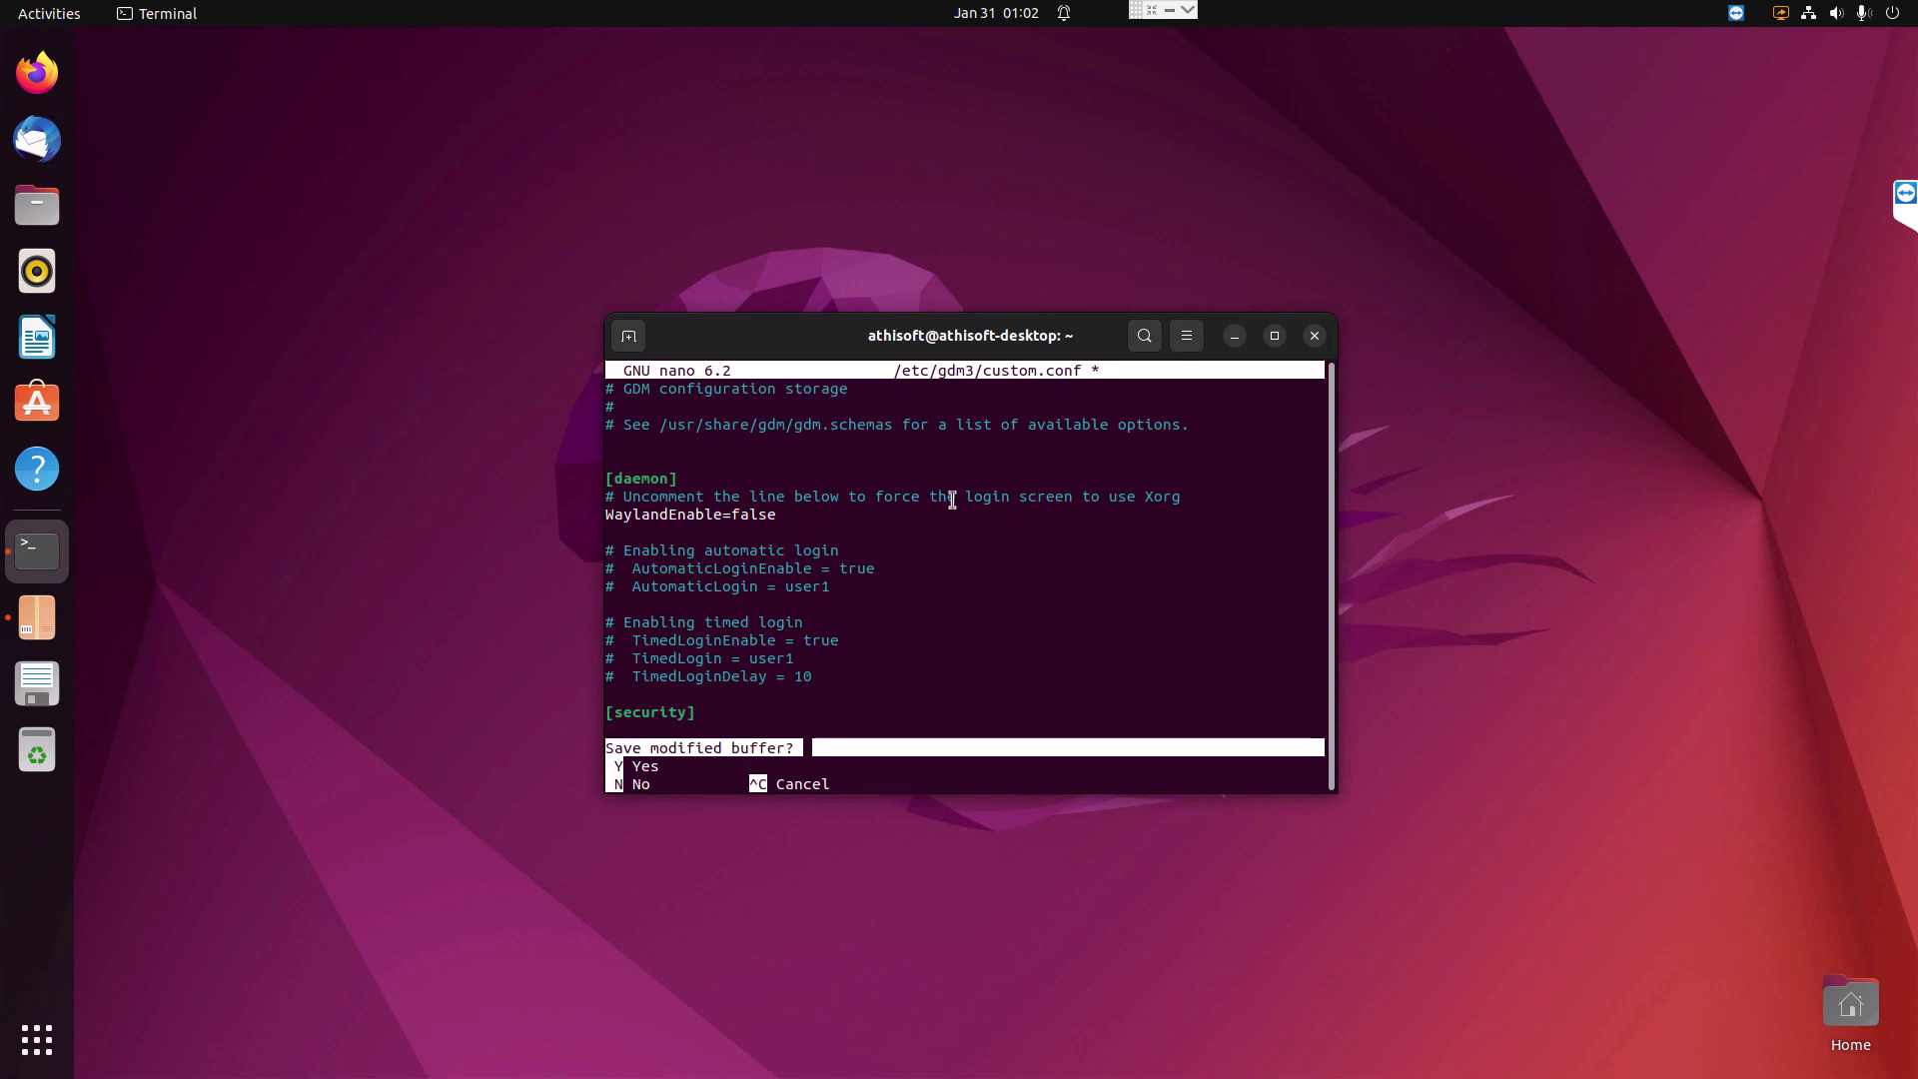
key("y")
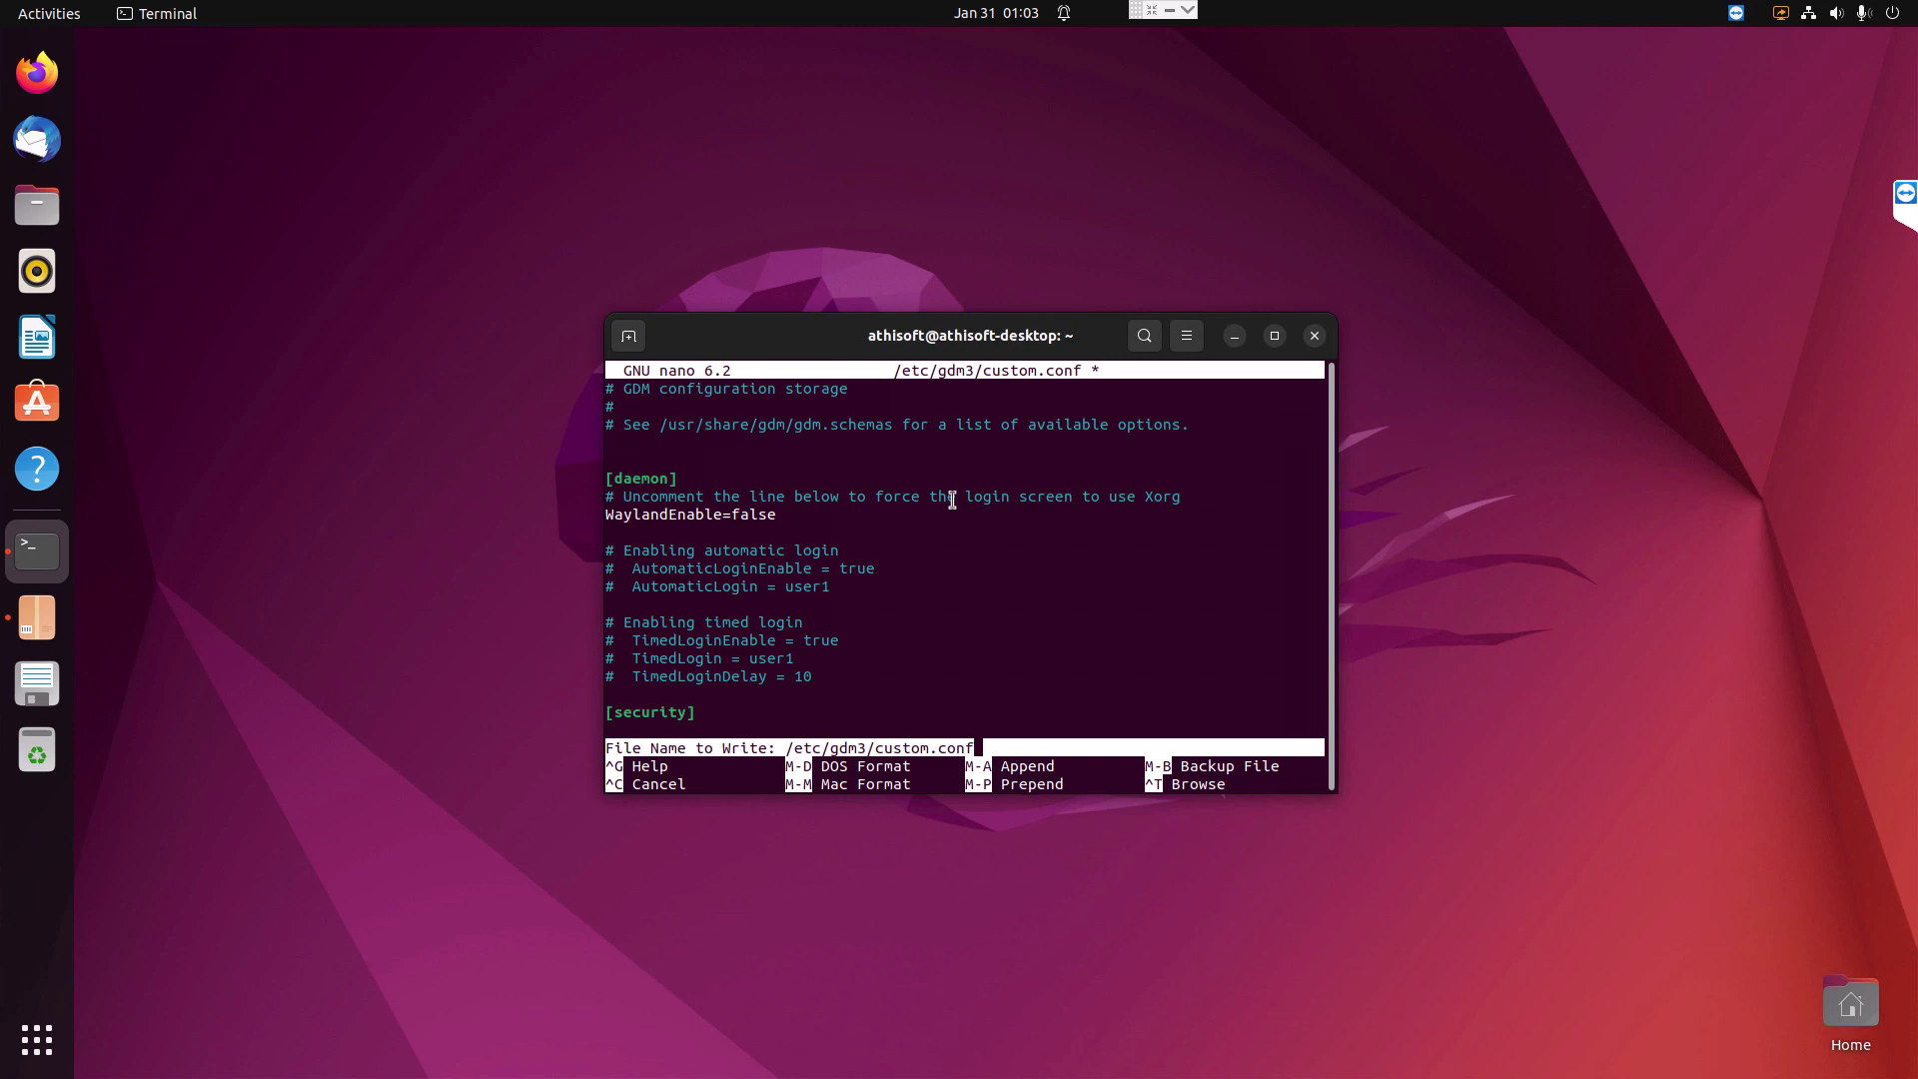
key("Return")
Close the terminal and restart the Ubuntu computer.
key("ctrl+d")
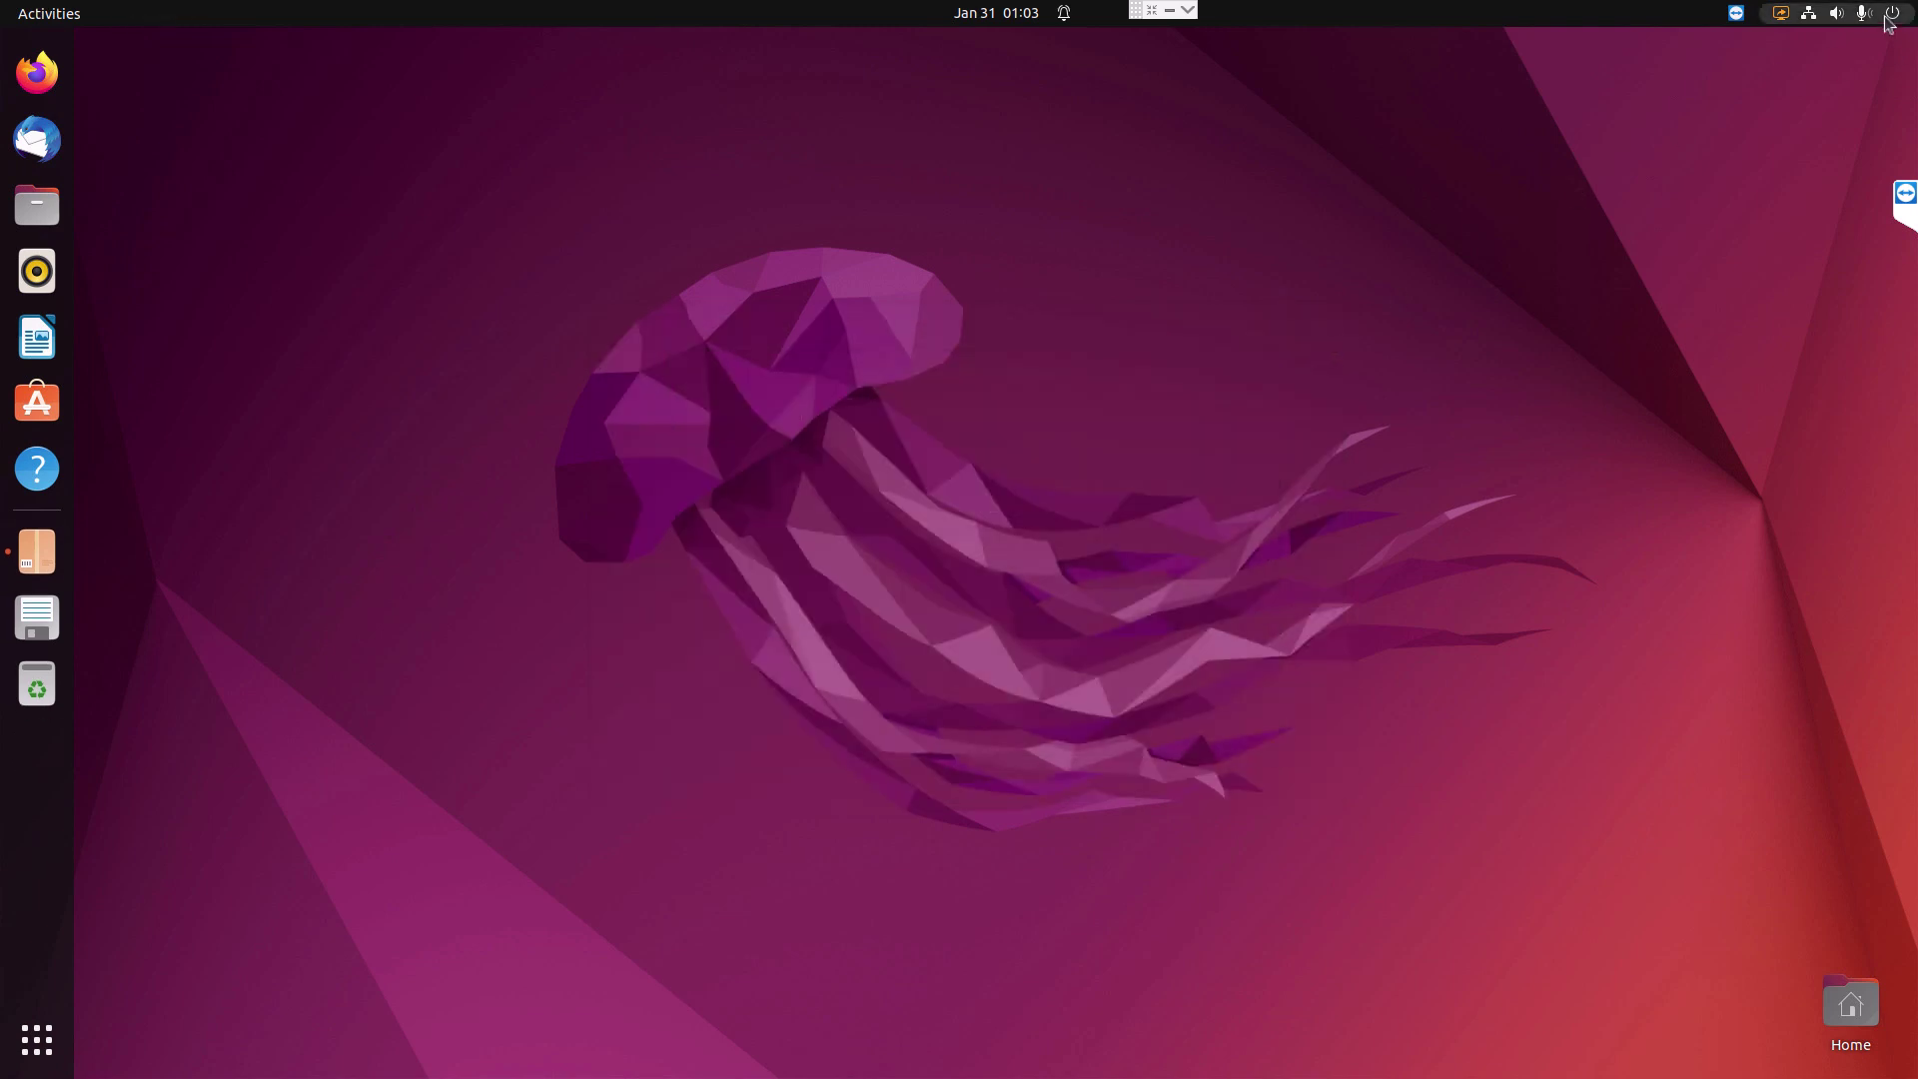
left_click(1891, 14)
left_click(1682, 328)
left_click(1677, 400)
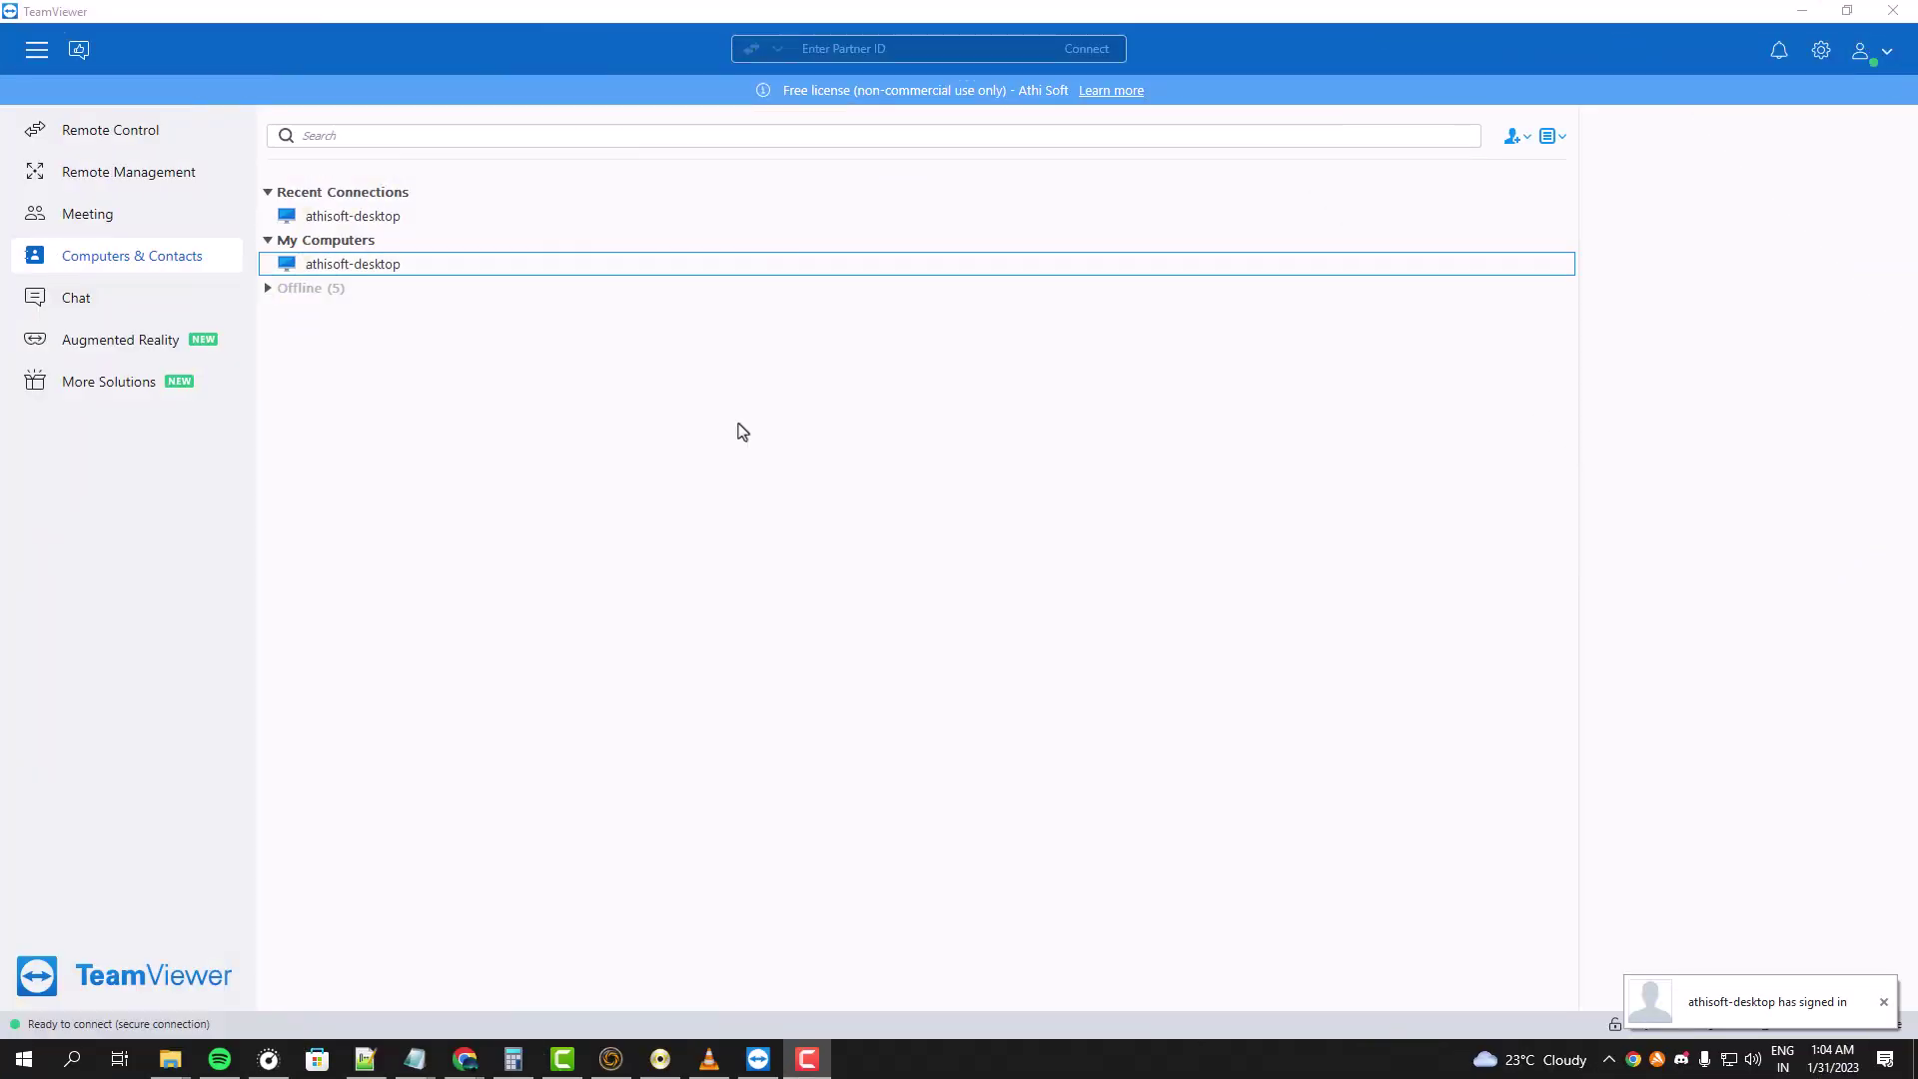
Reconnect to the Ubuntu computer with password remote control and log back in.
right_click(480, 270)
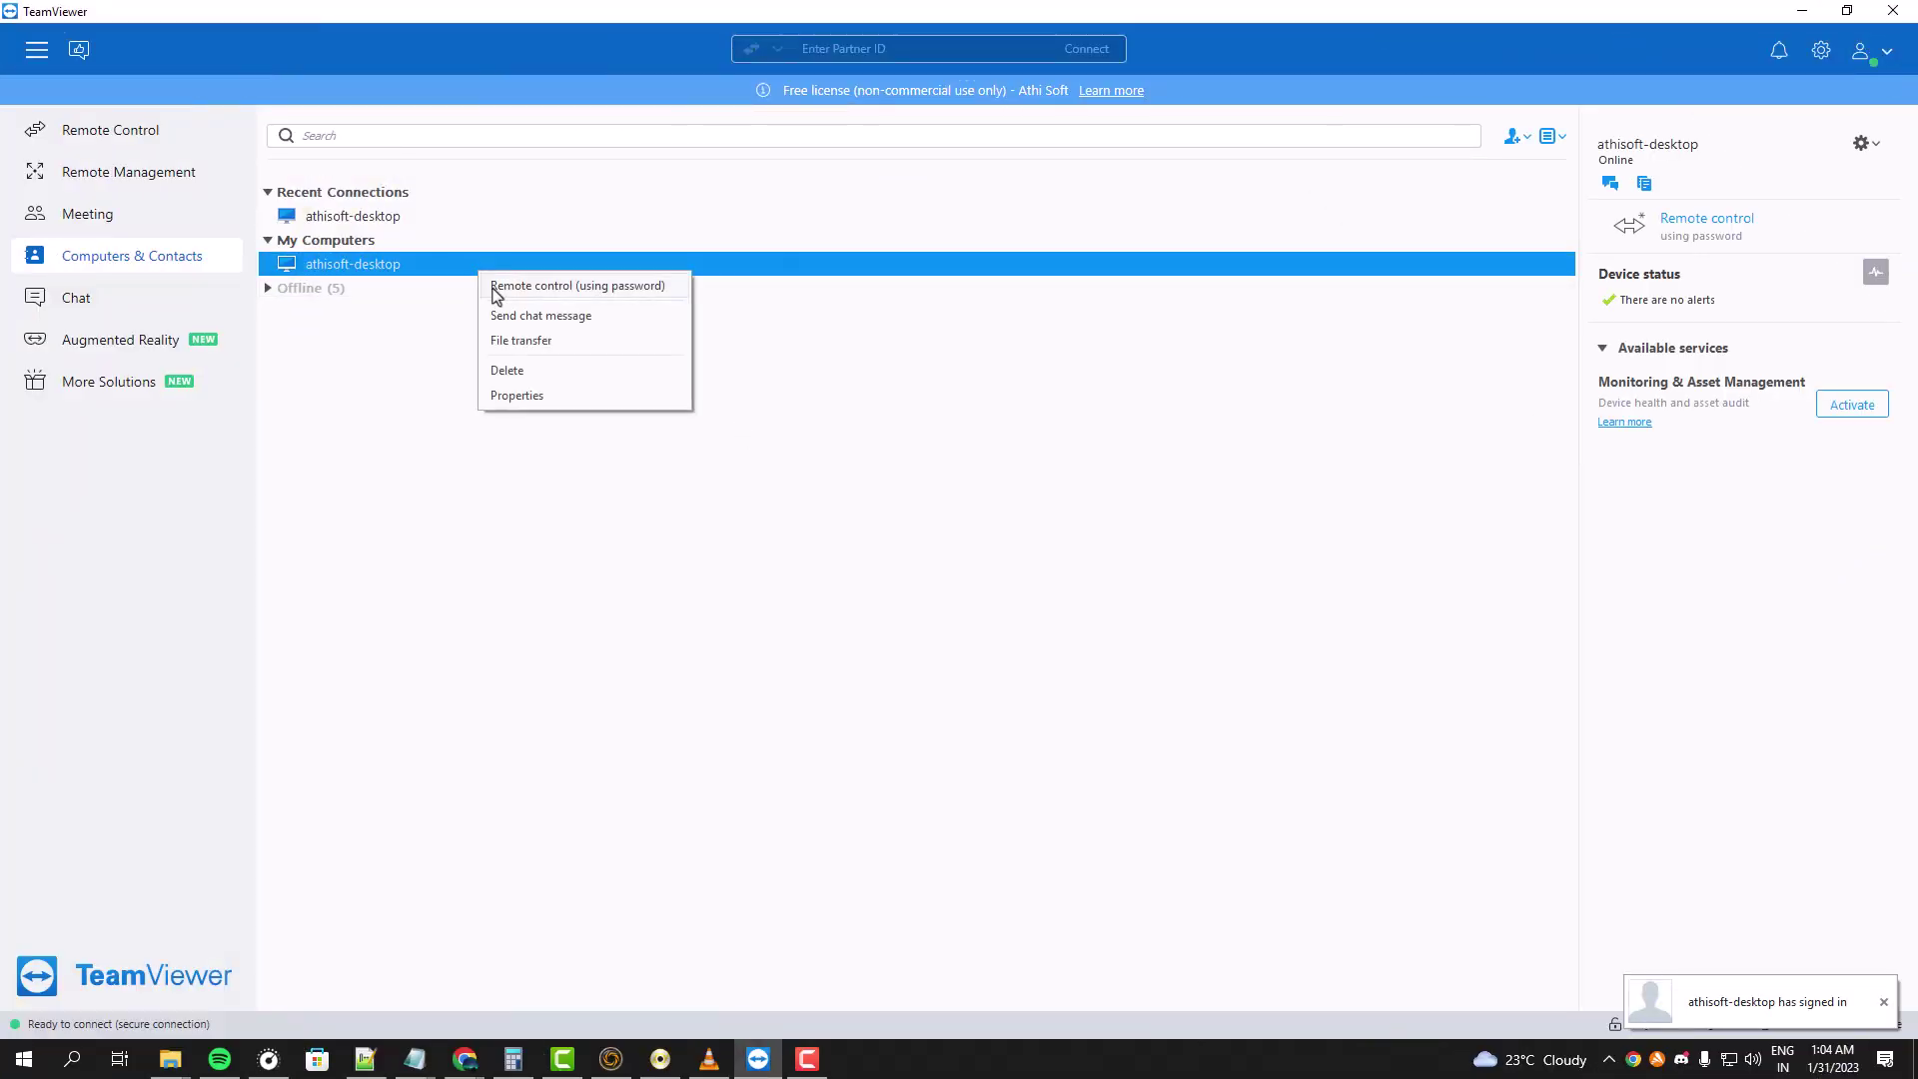
left_click(502, 287)
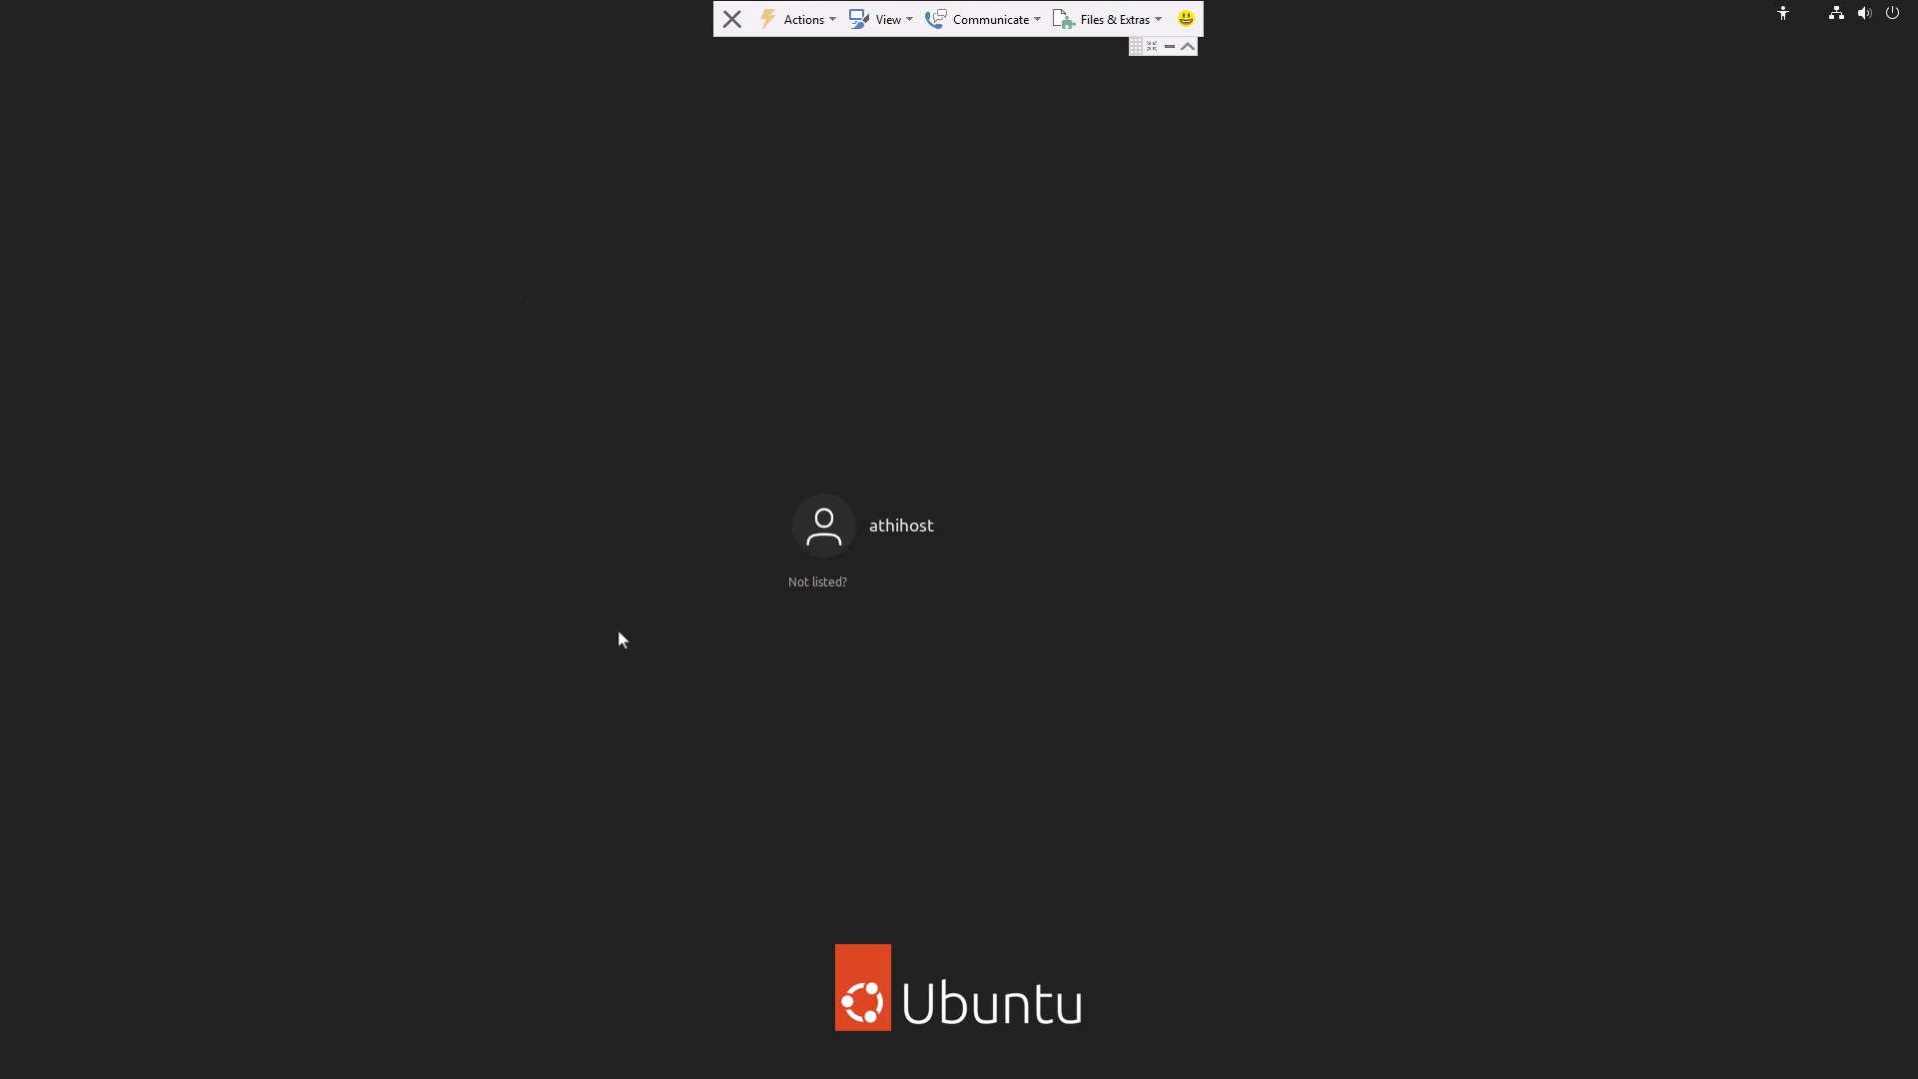
left_click(877, 526)
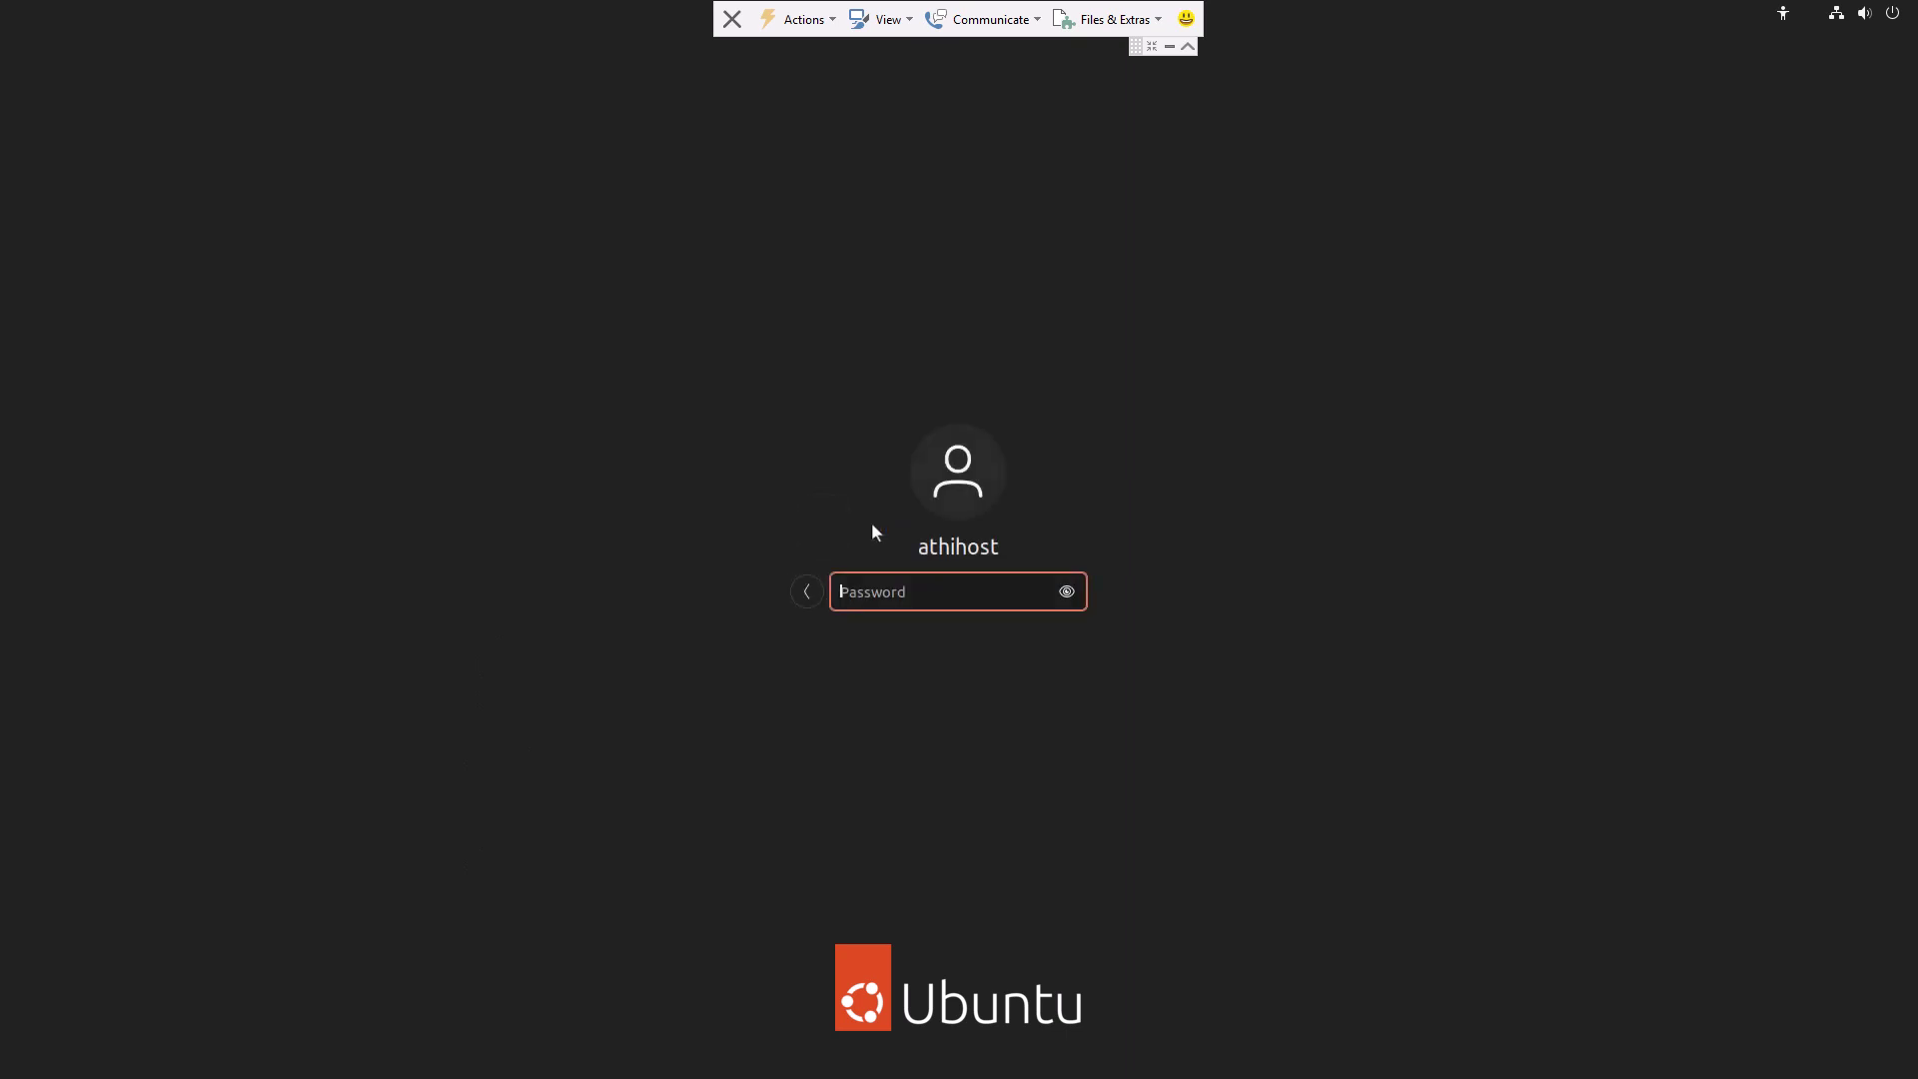
type("***")
type("*****")
key("Return")
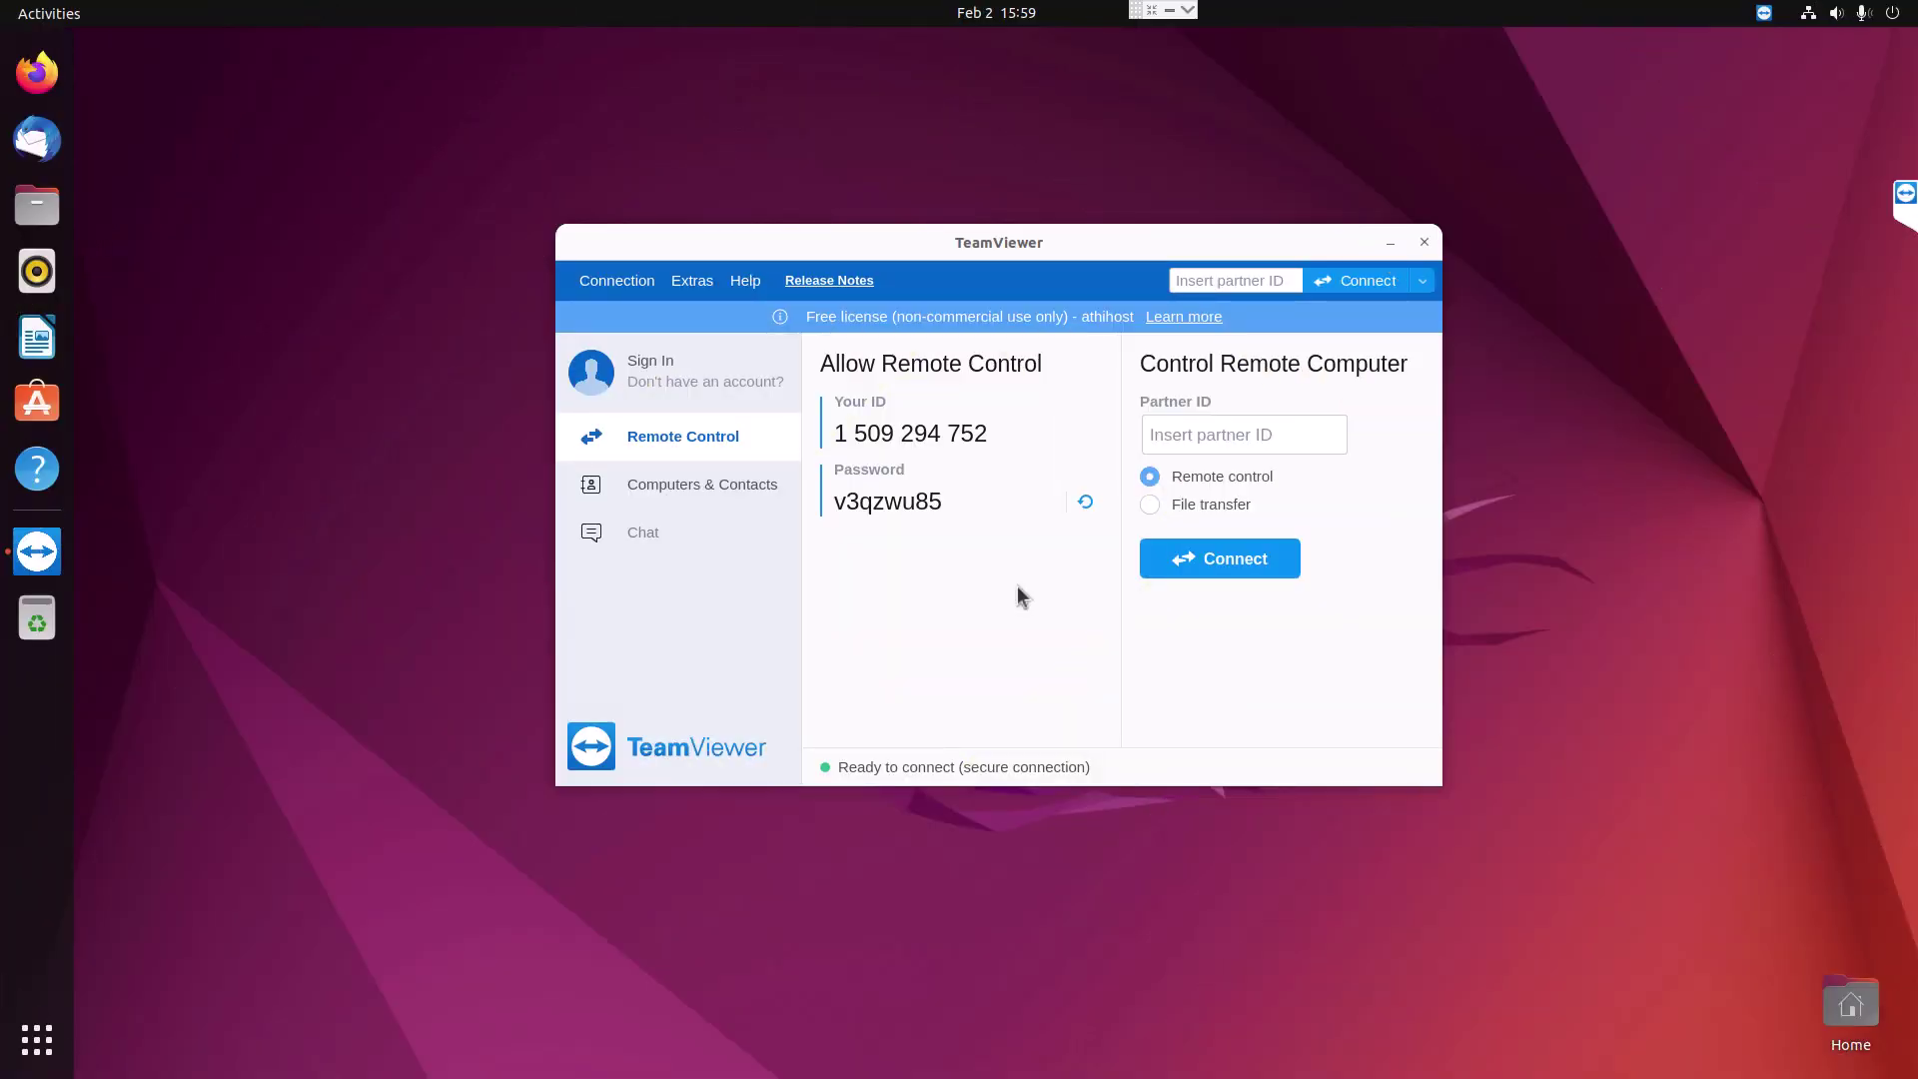
Sign in to the Tech Team TeamViewer account with its password.
left_click(660, 387)
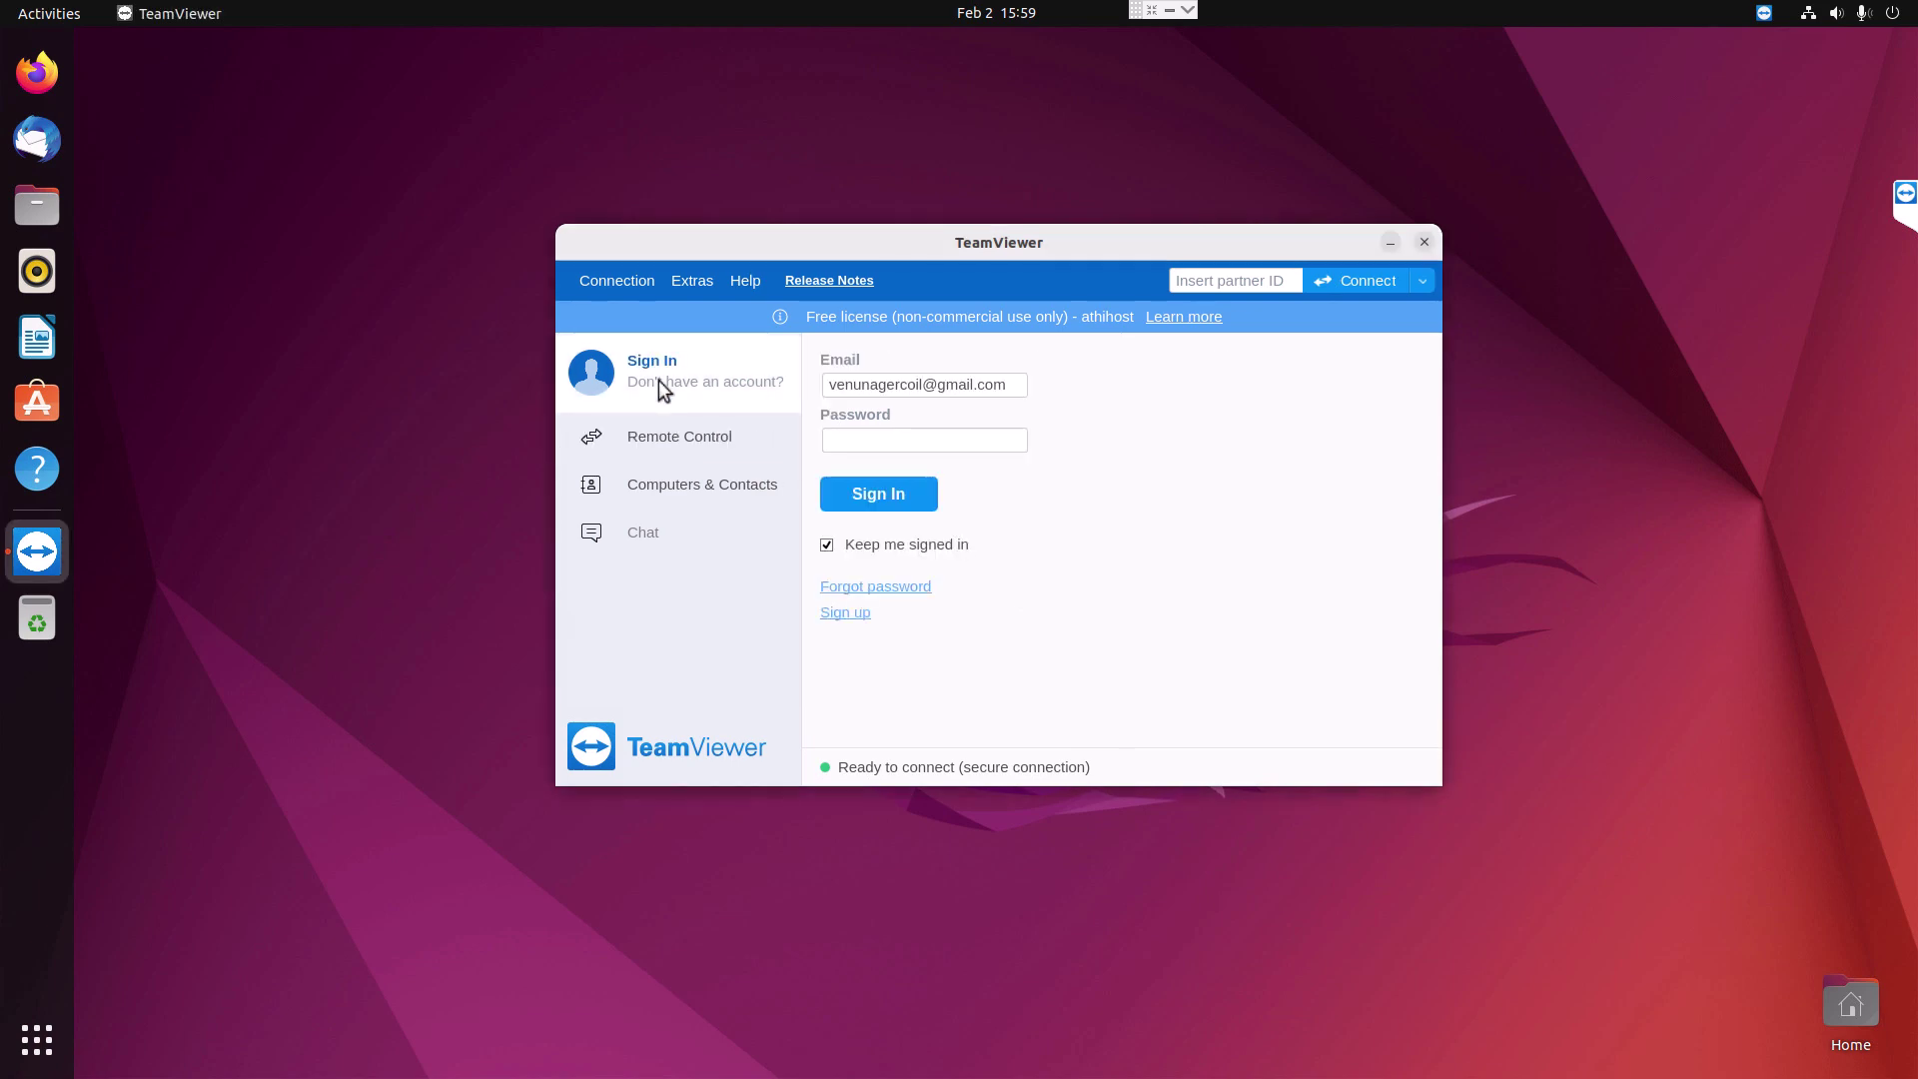
left_click(875, 440)
type("•••••")
type("••••••••••")
type("•")
left_click(913, 493)
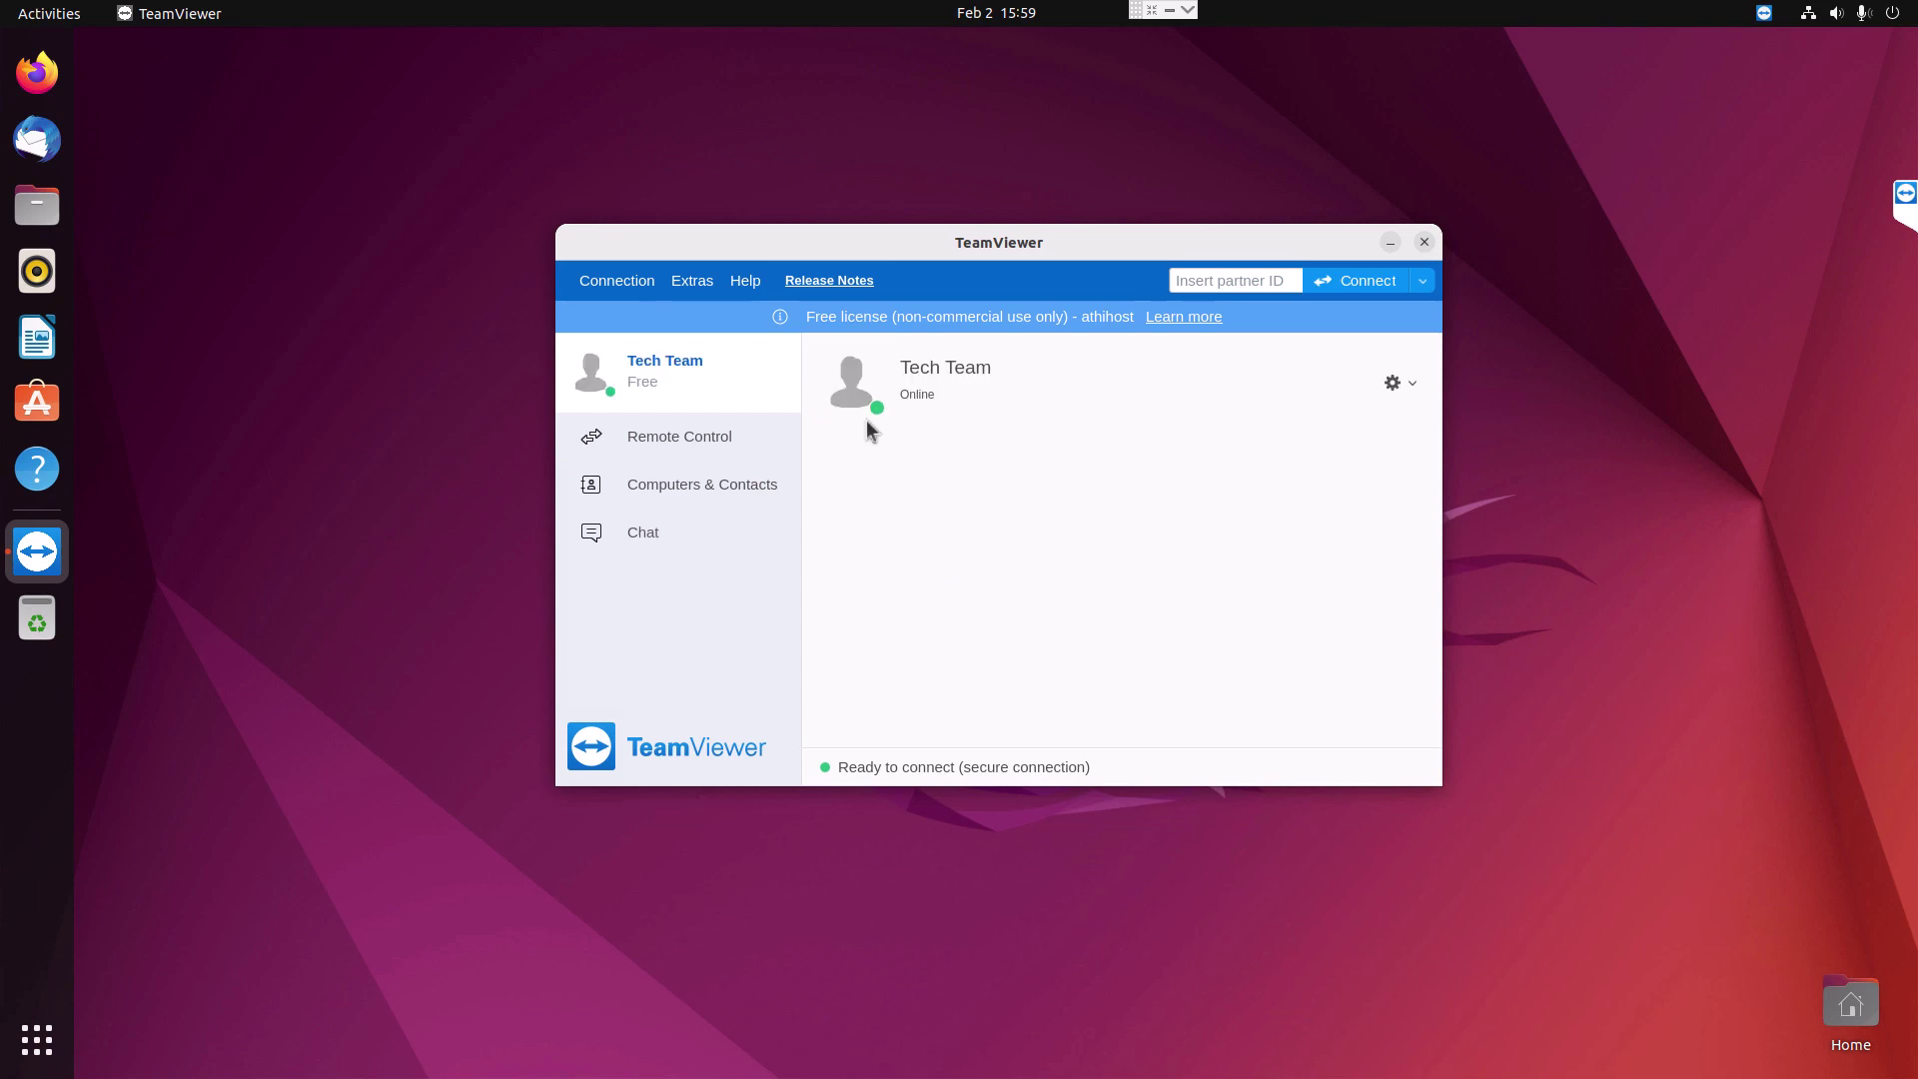
In TeamViewer Options, enable Start with system, set incoming LAN connections to accept, and apply.
left_click(644, 287)
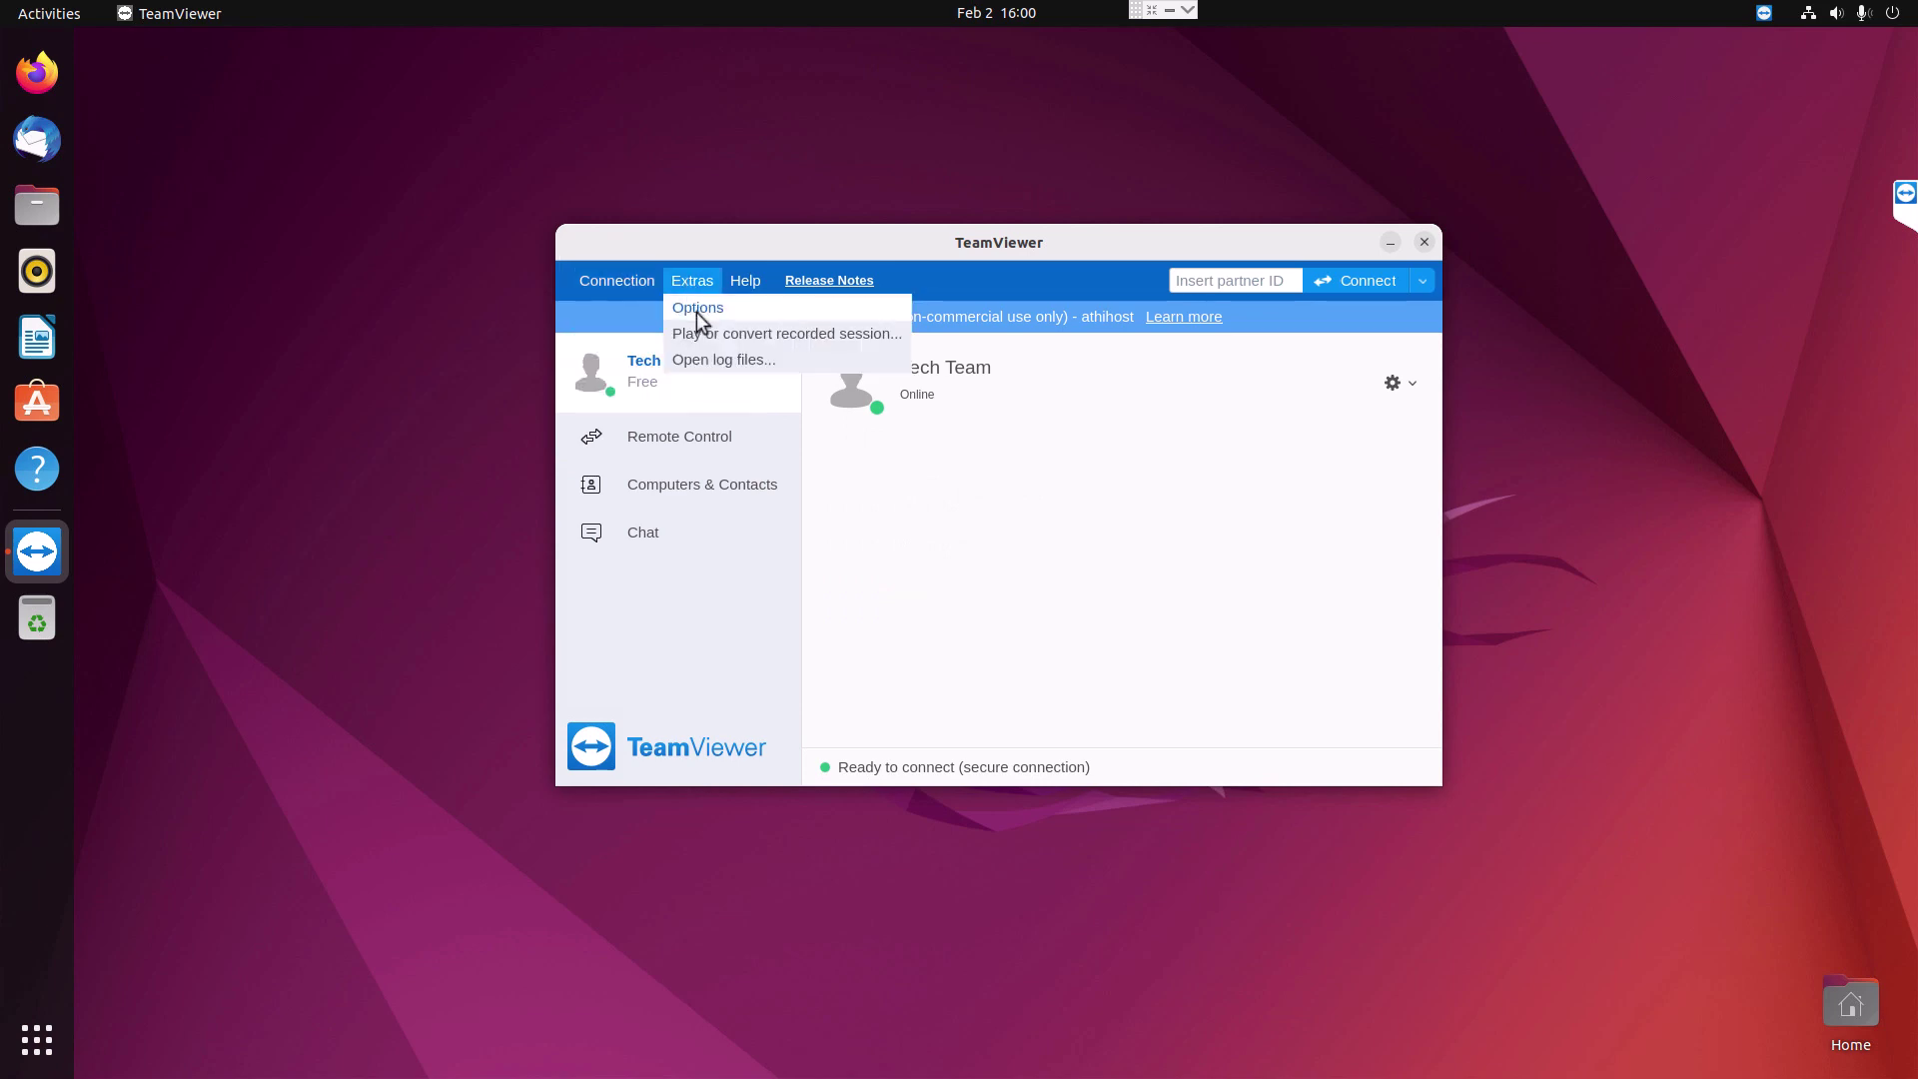
left_click(698, 312)
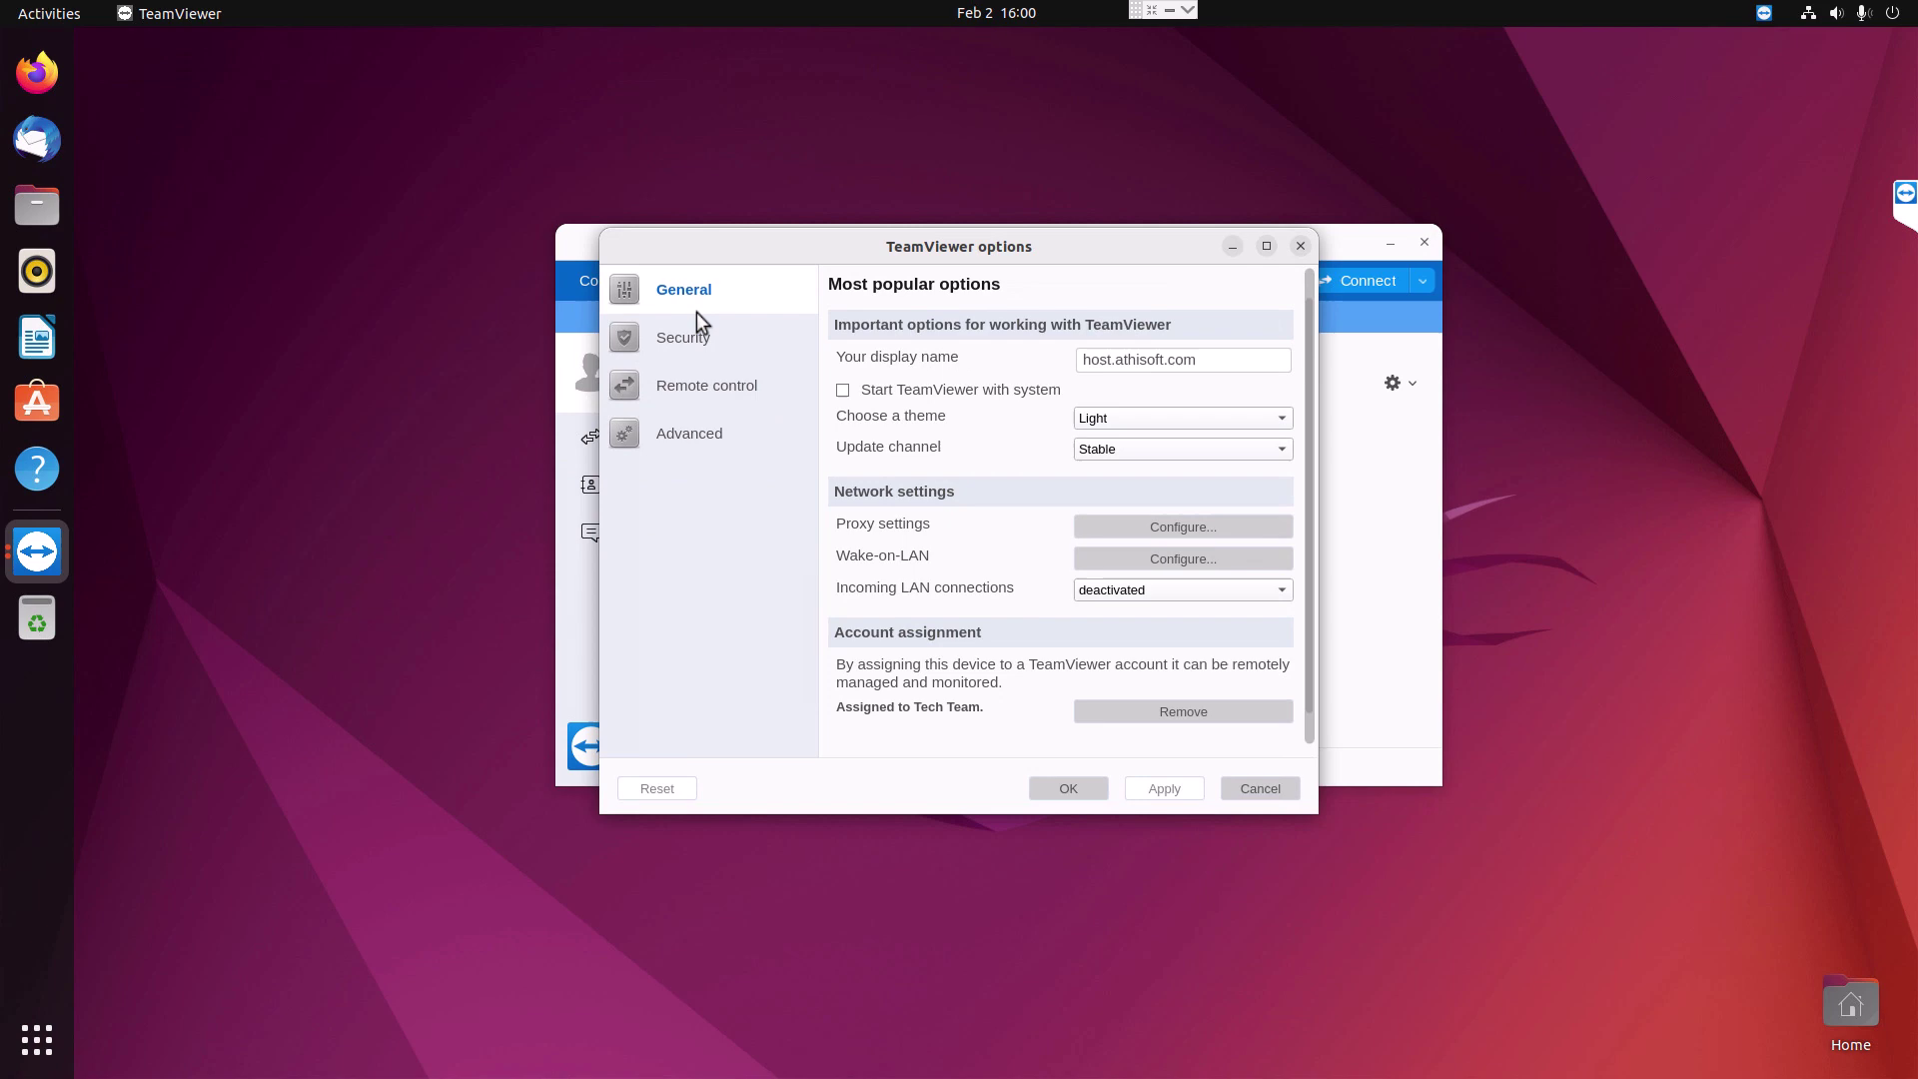
left_click(842, 390)
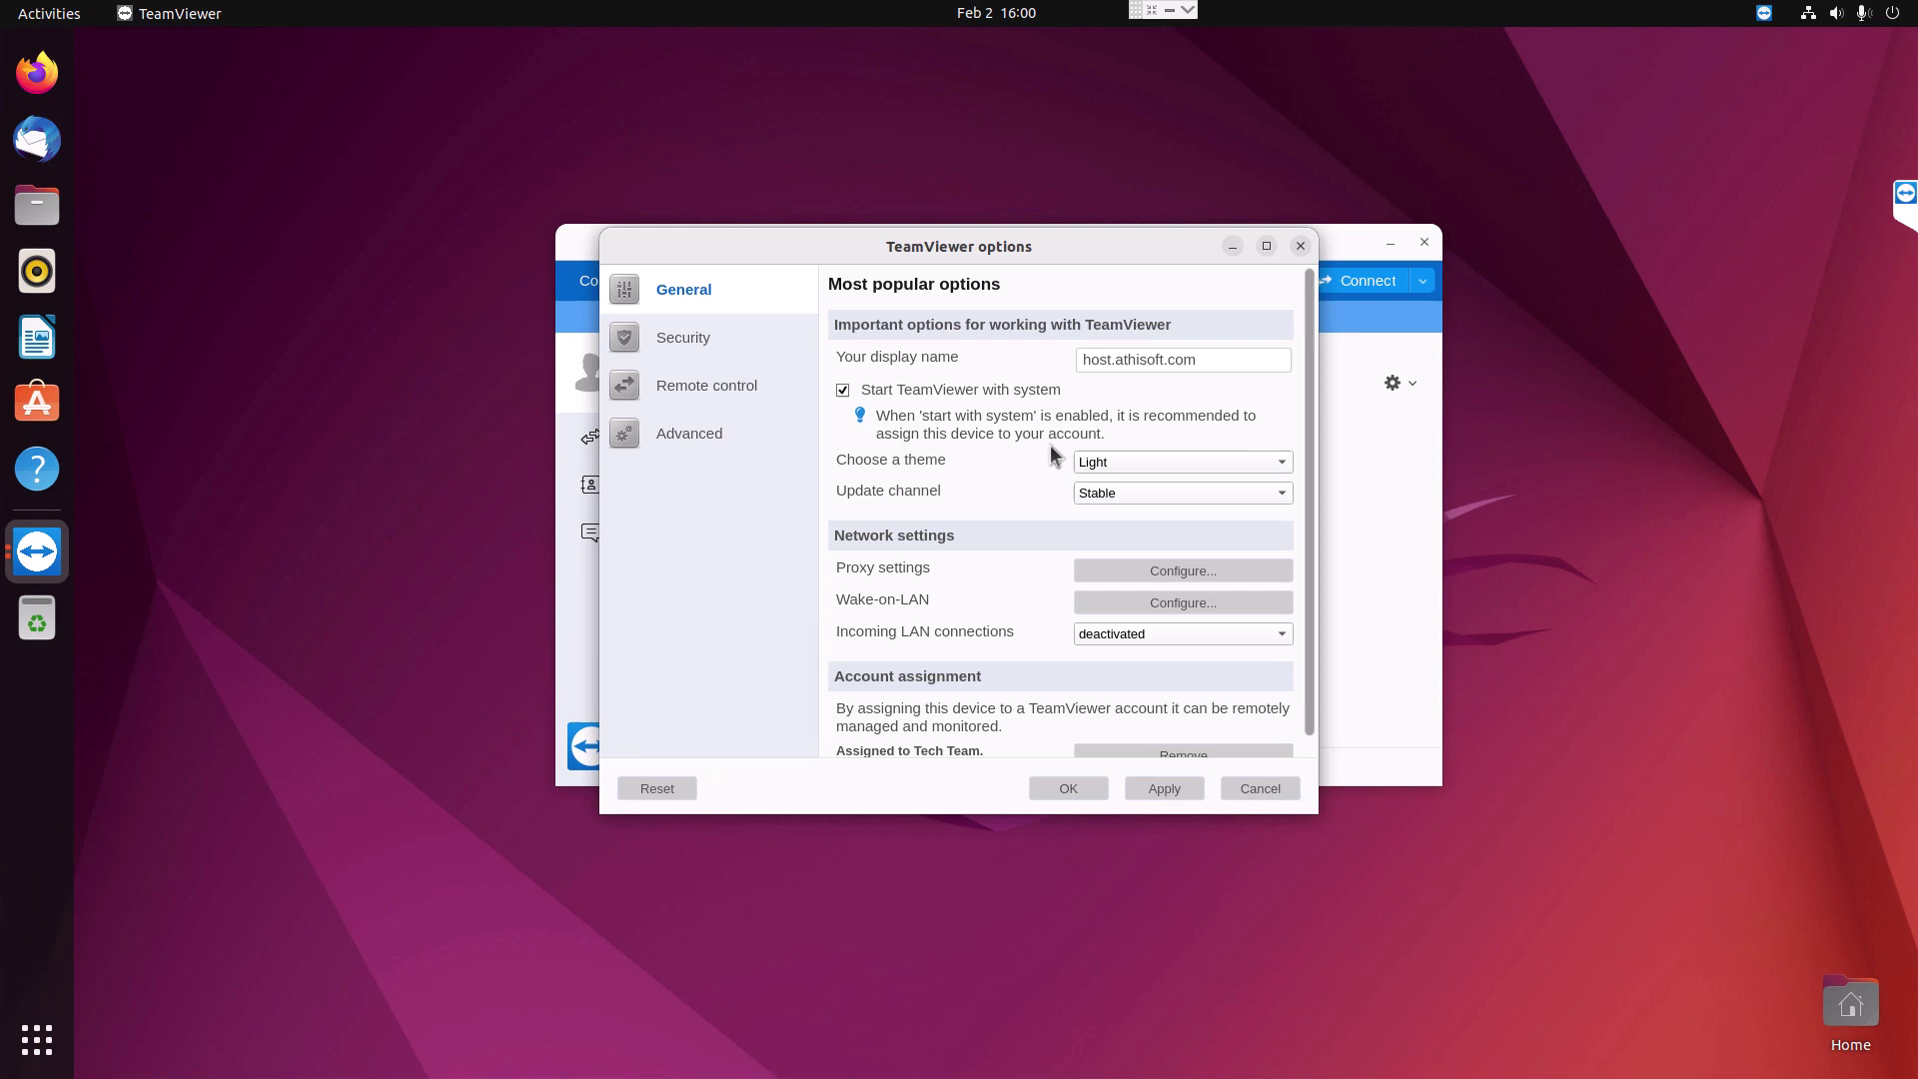
left_click(1139, 640)
left_click(1135, 662)
left_click_drag(1307, 622, 1319, 703)
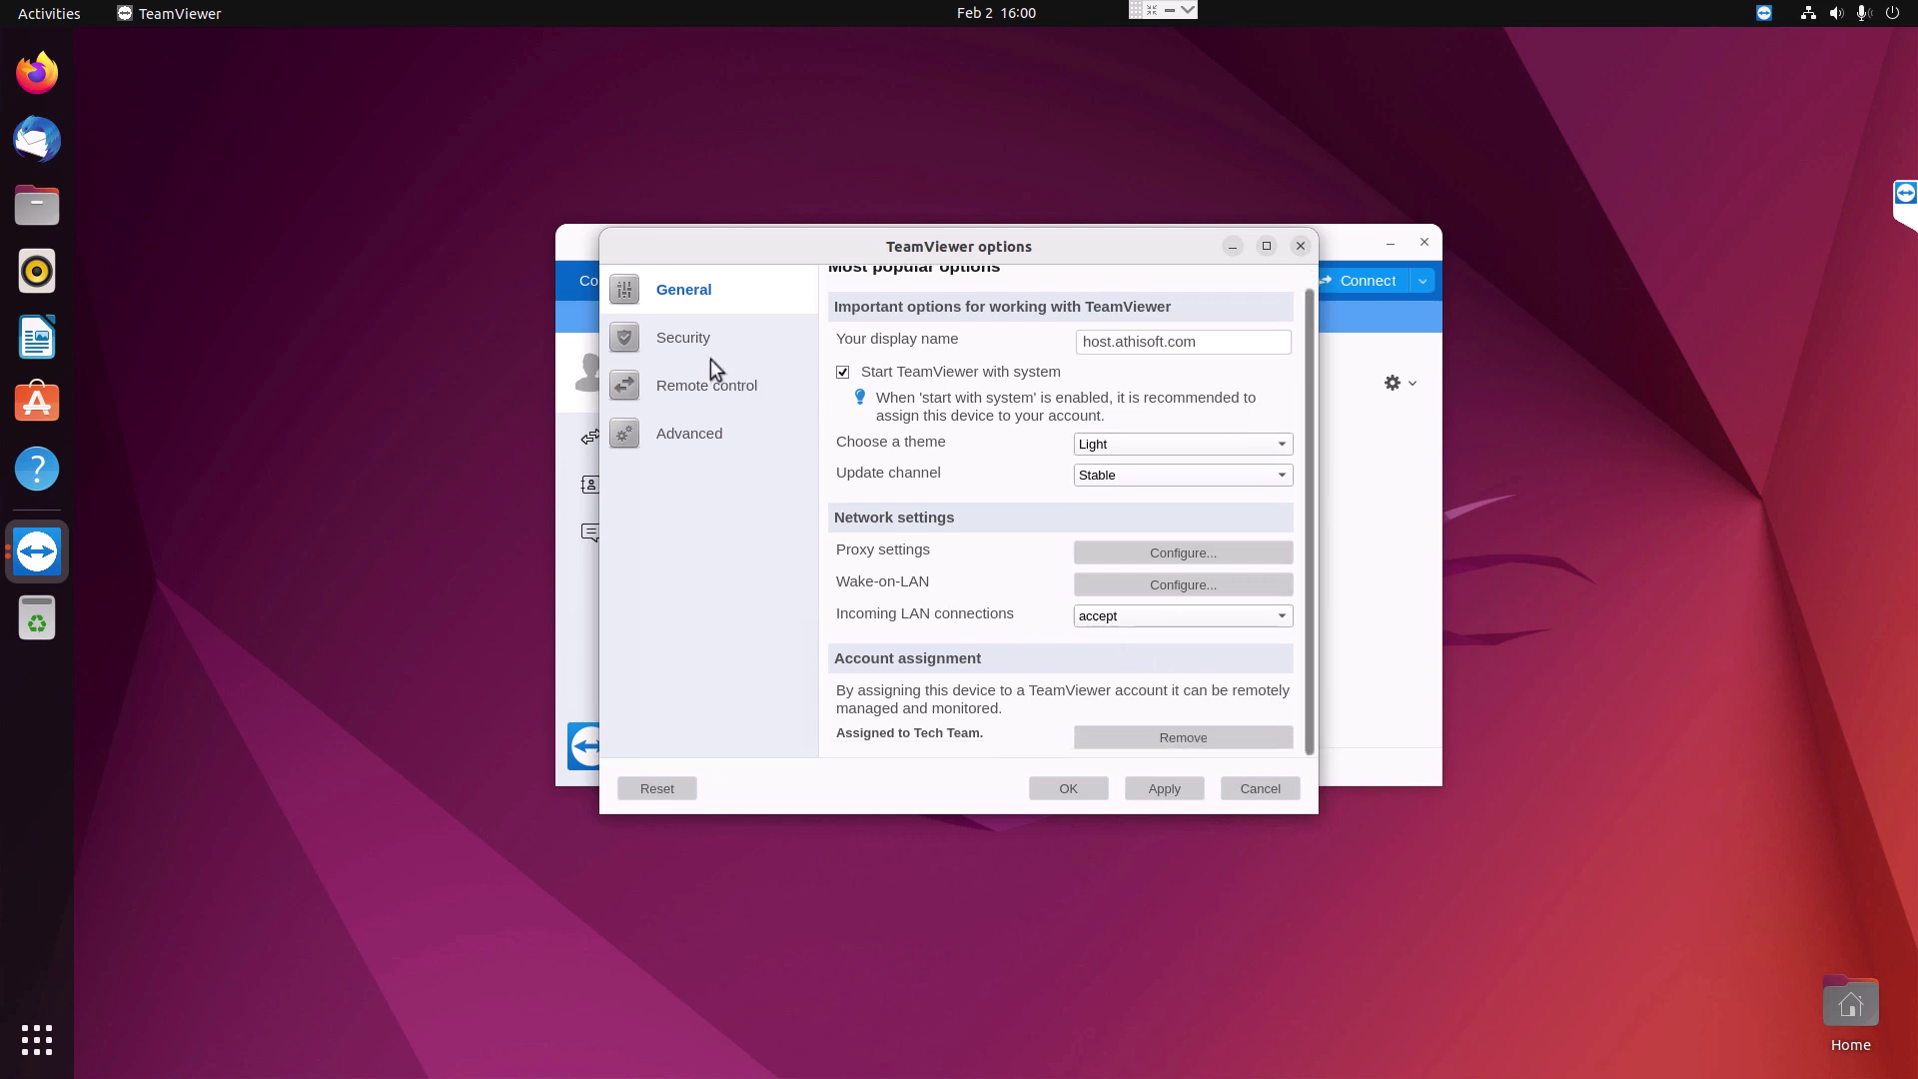
left_click(1153, 794)
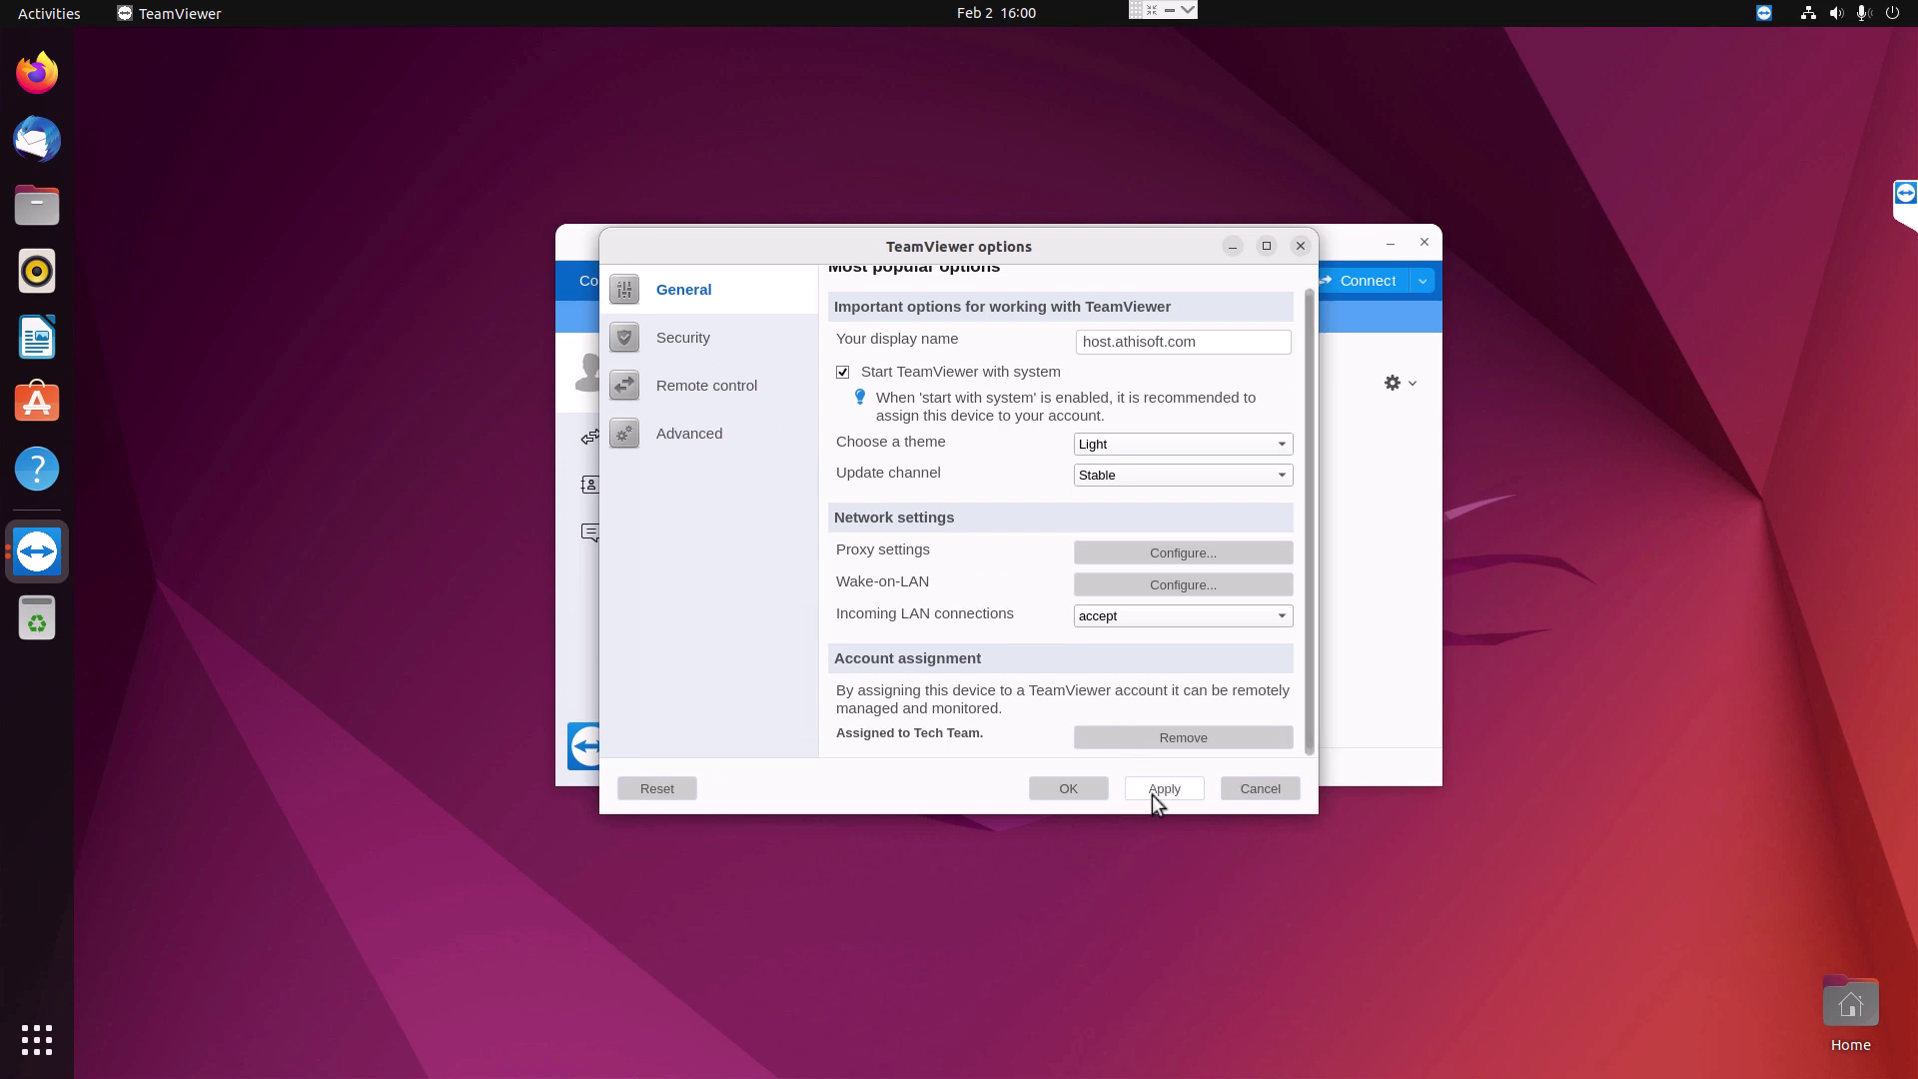
left_click(1153, 794)
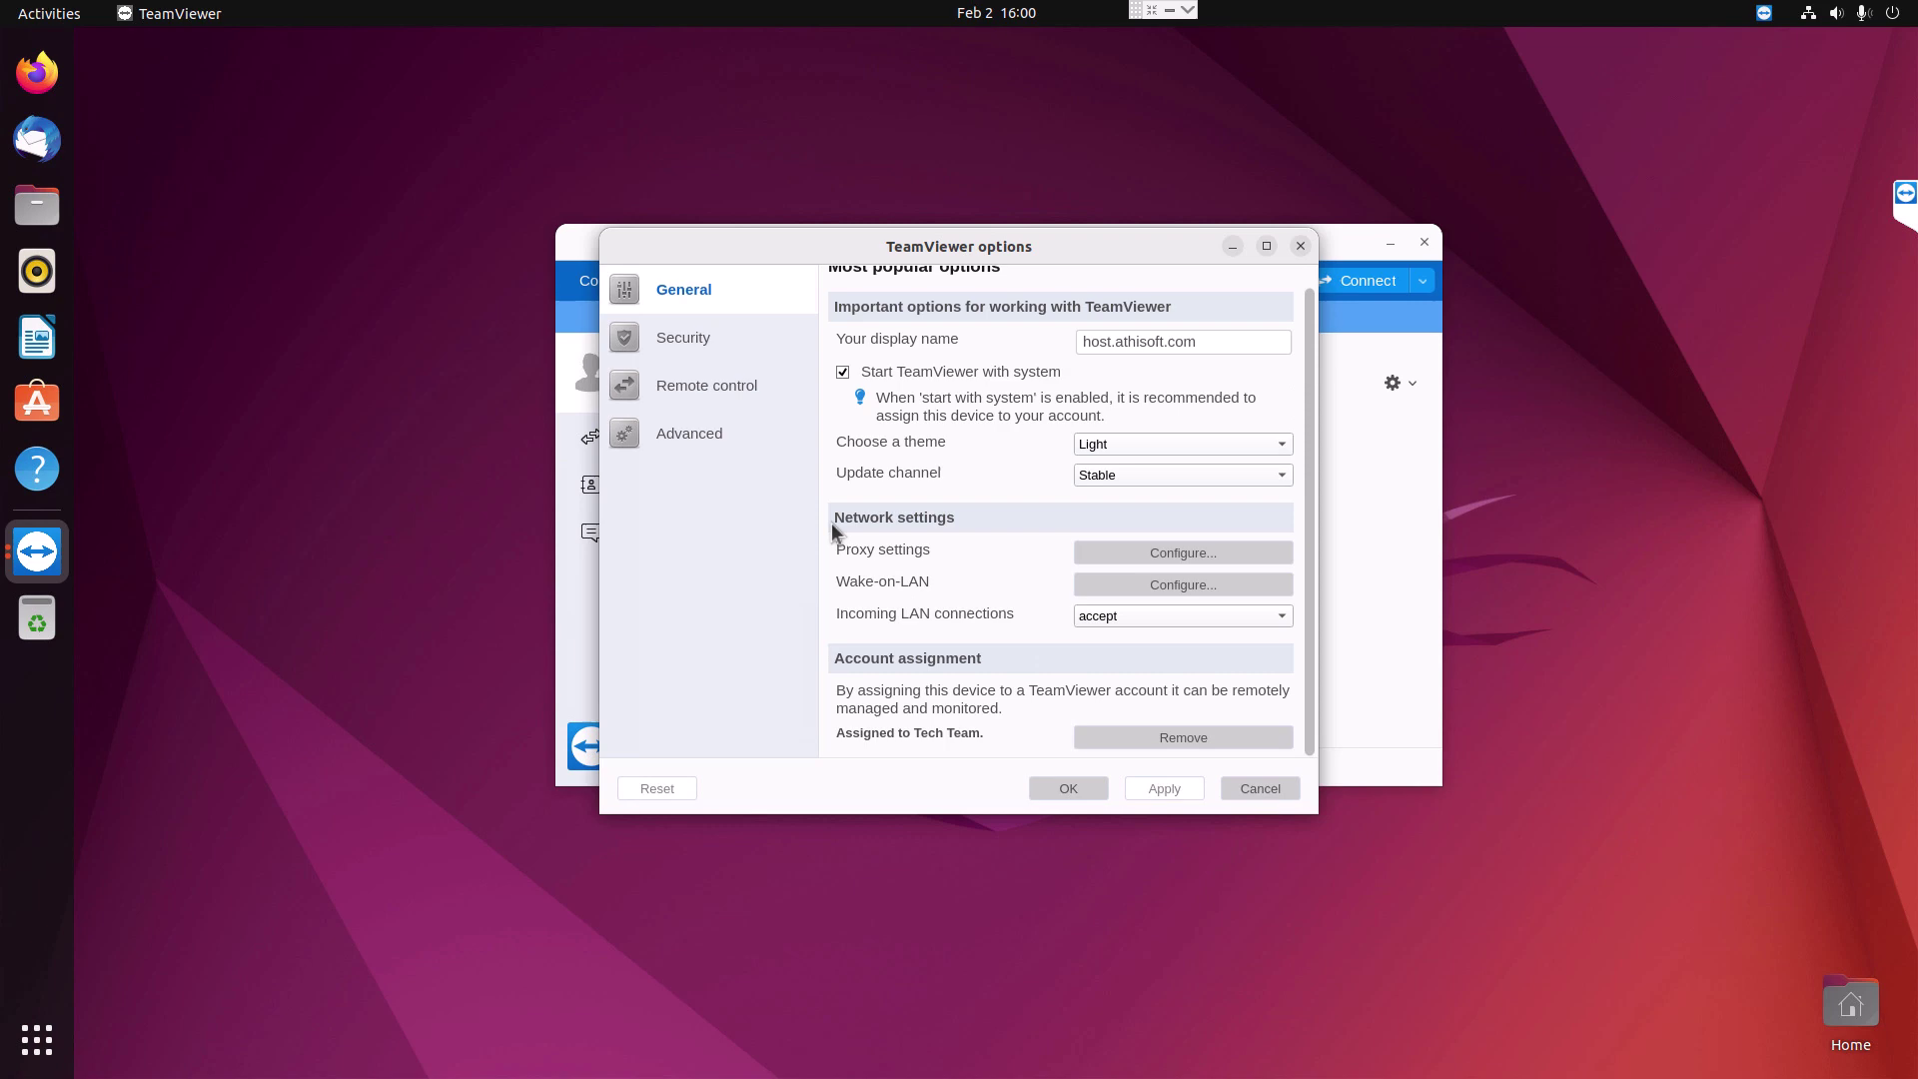
Grant the Tech Team account easy access on the Security options page.
left_click(676, 340)
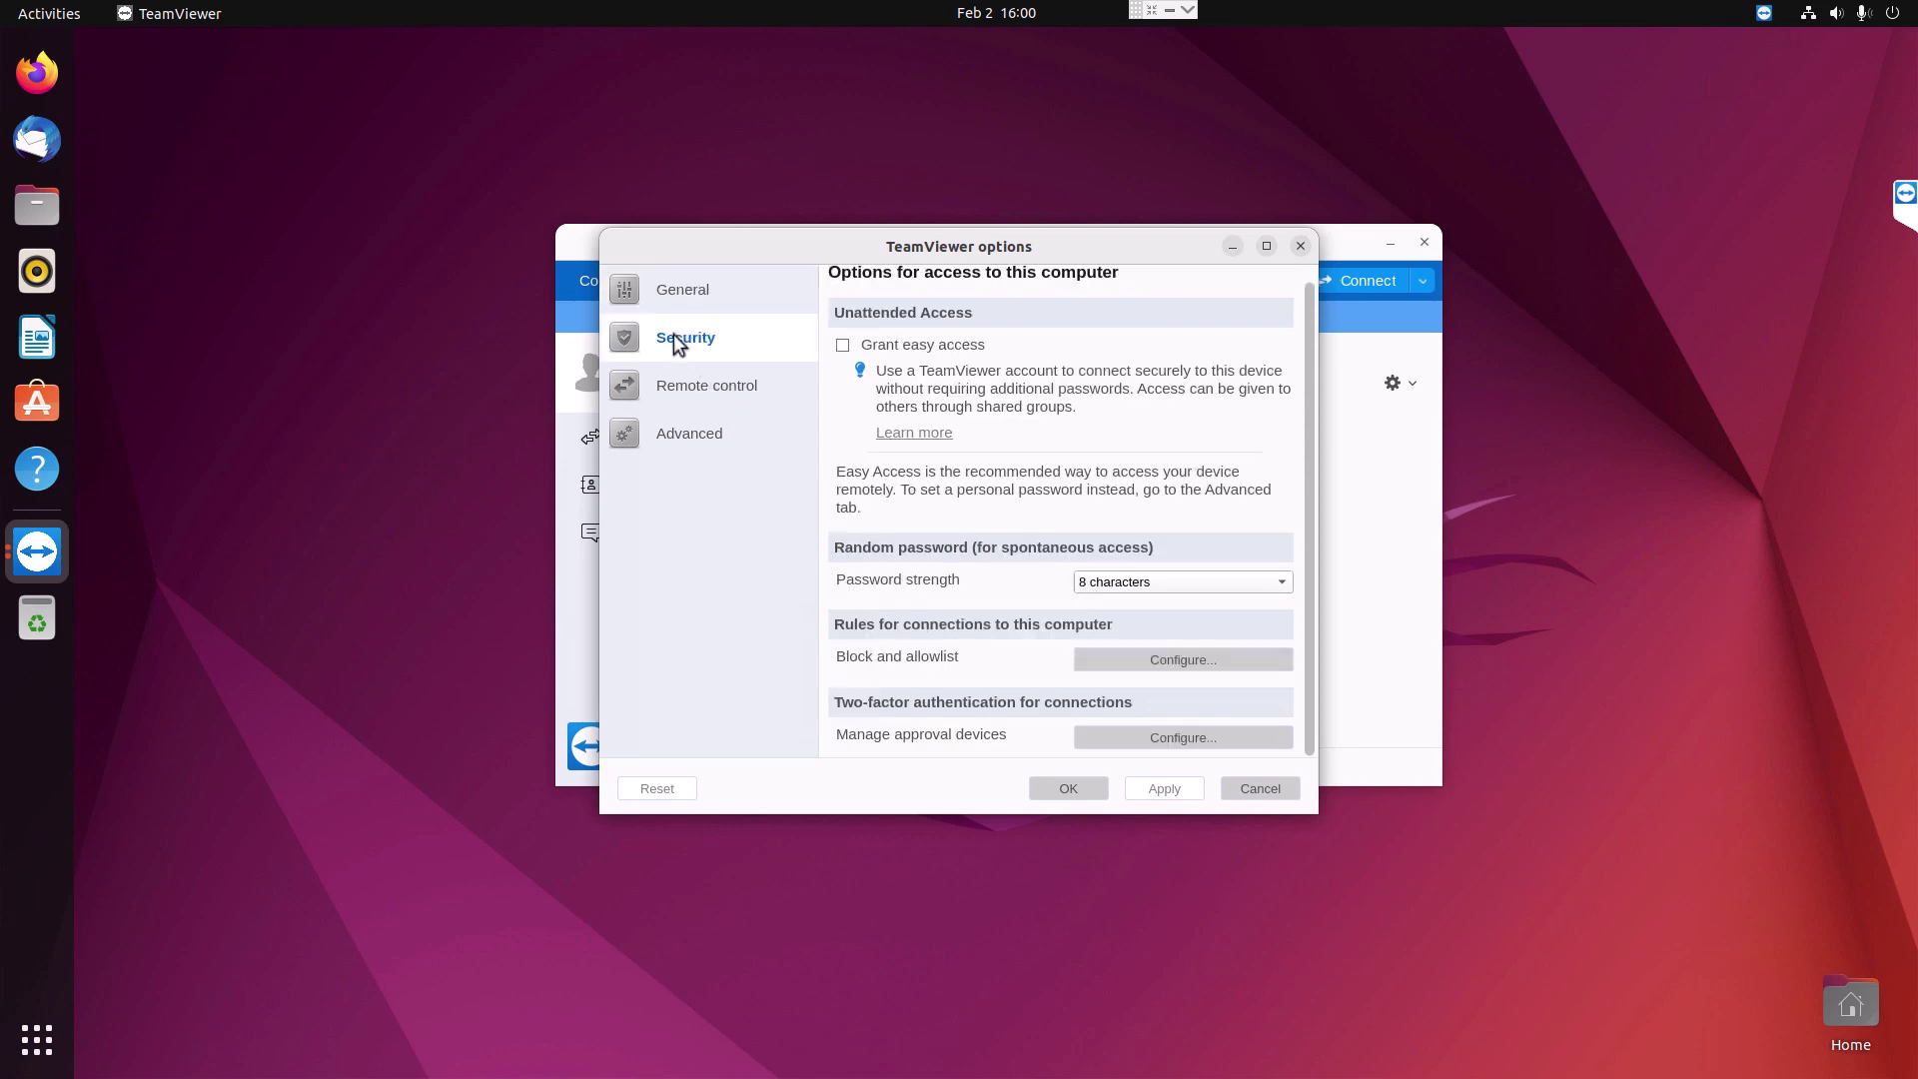
left_click(842, 346)
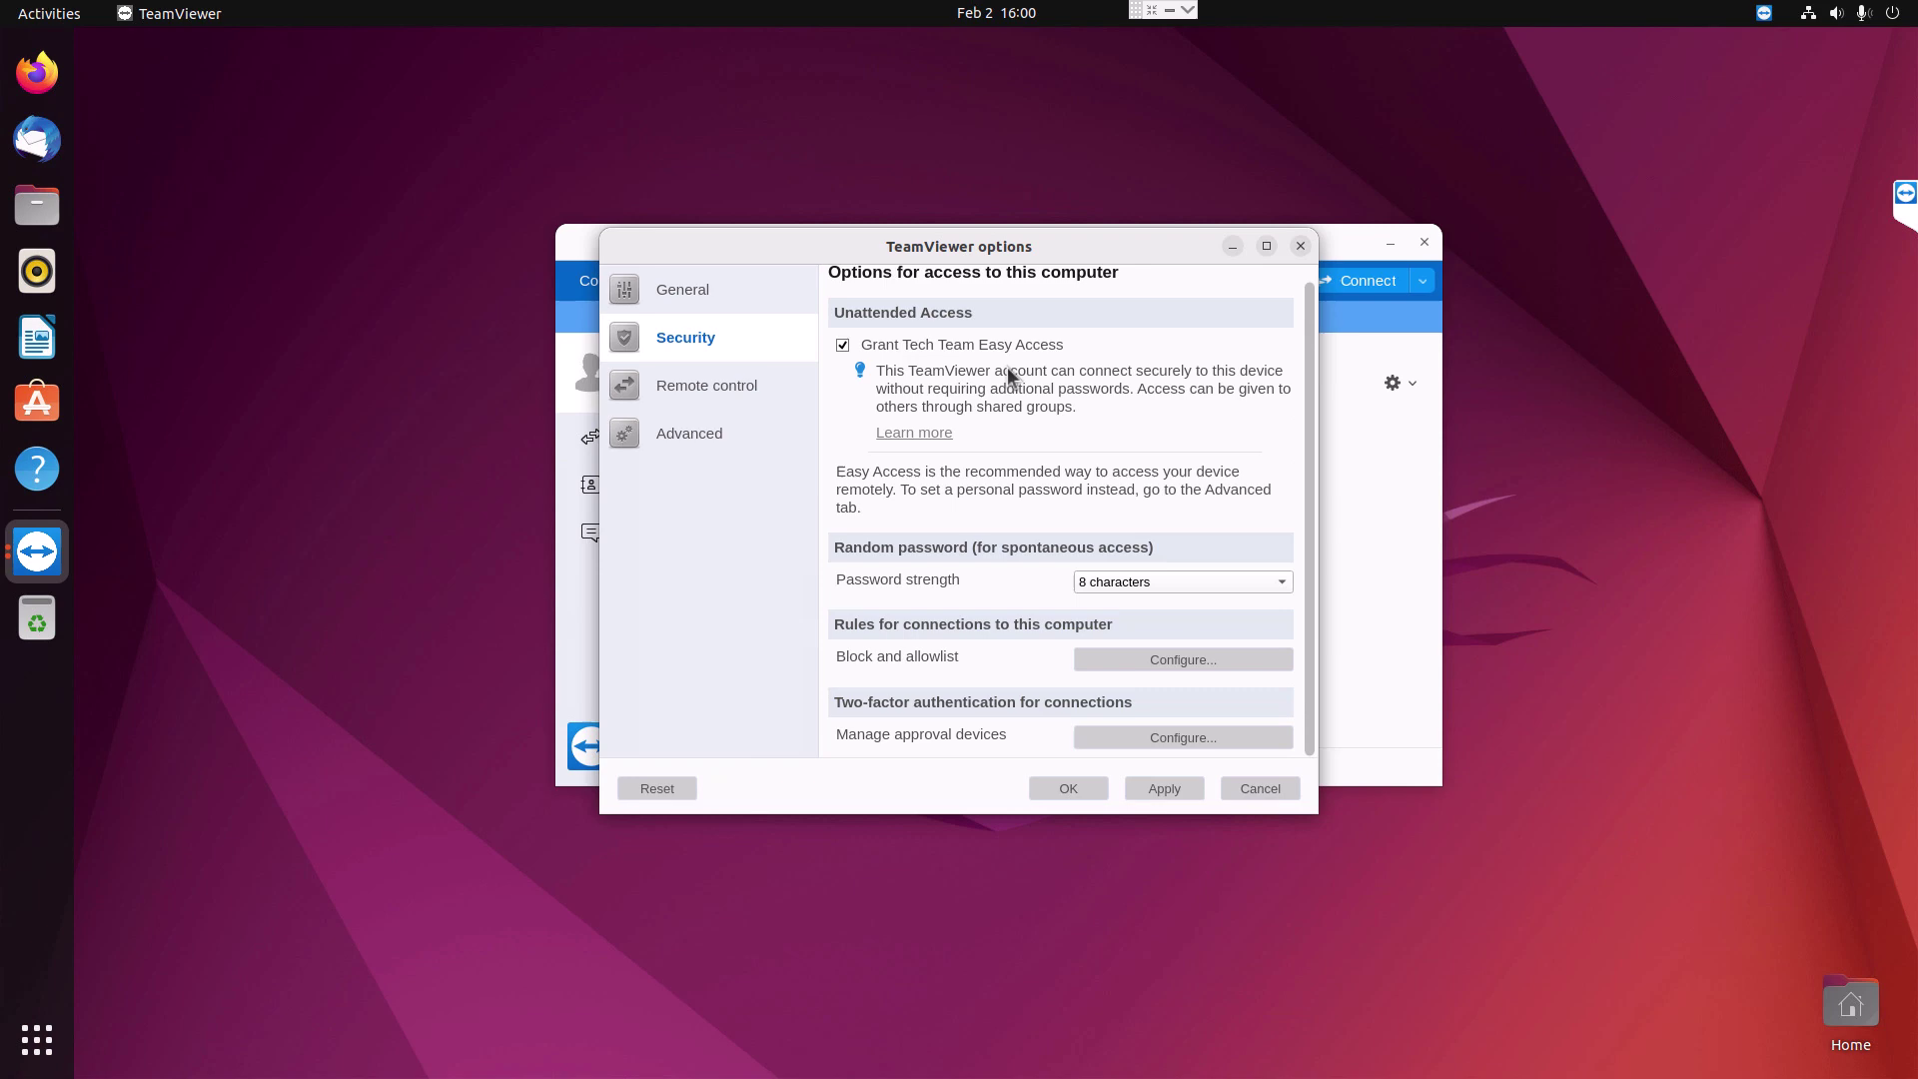
left_click(1166, 788)
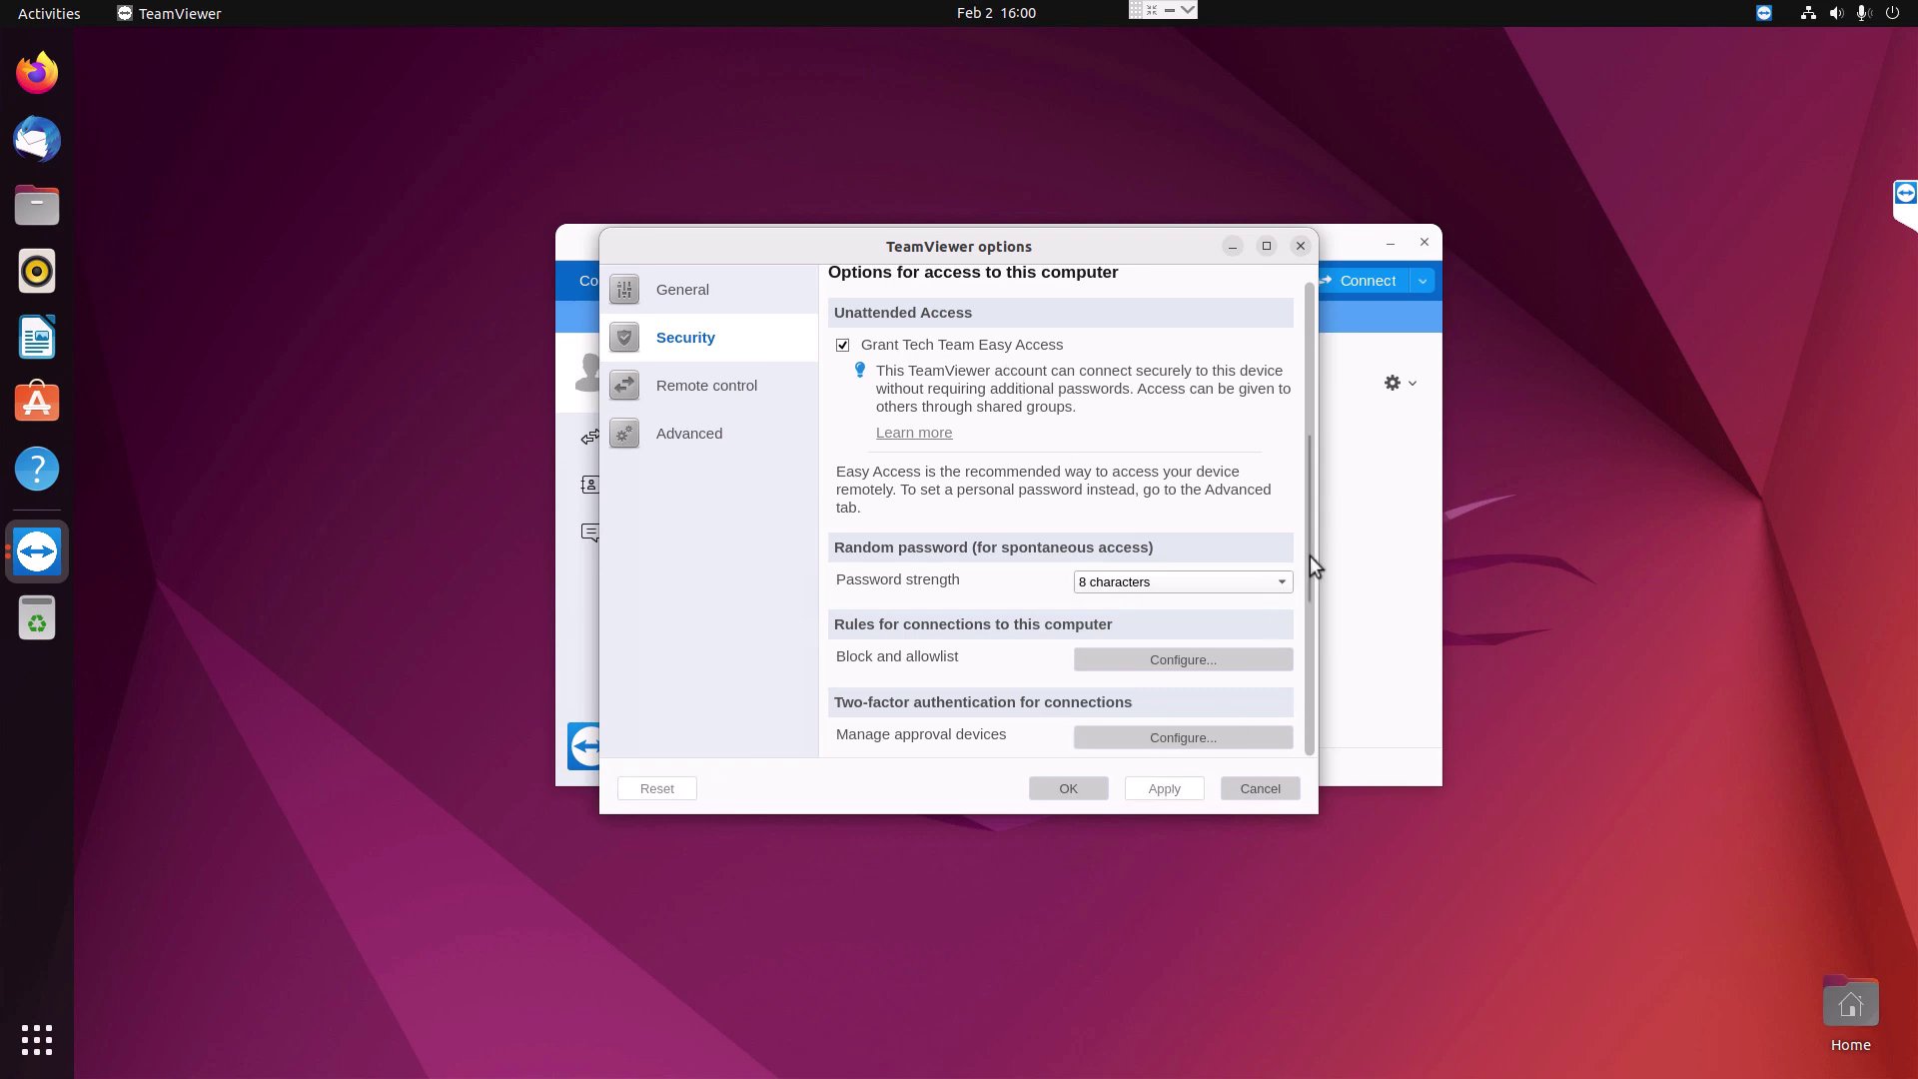
left_click_drag(1307, 630, 1348, 629)
left_click(736, 437)
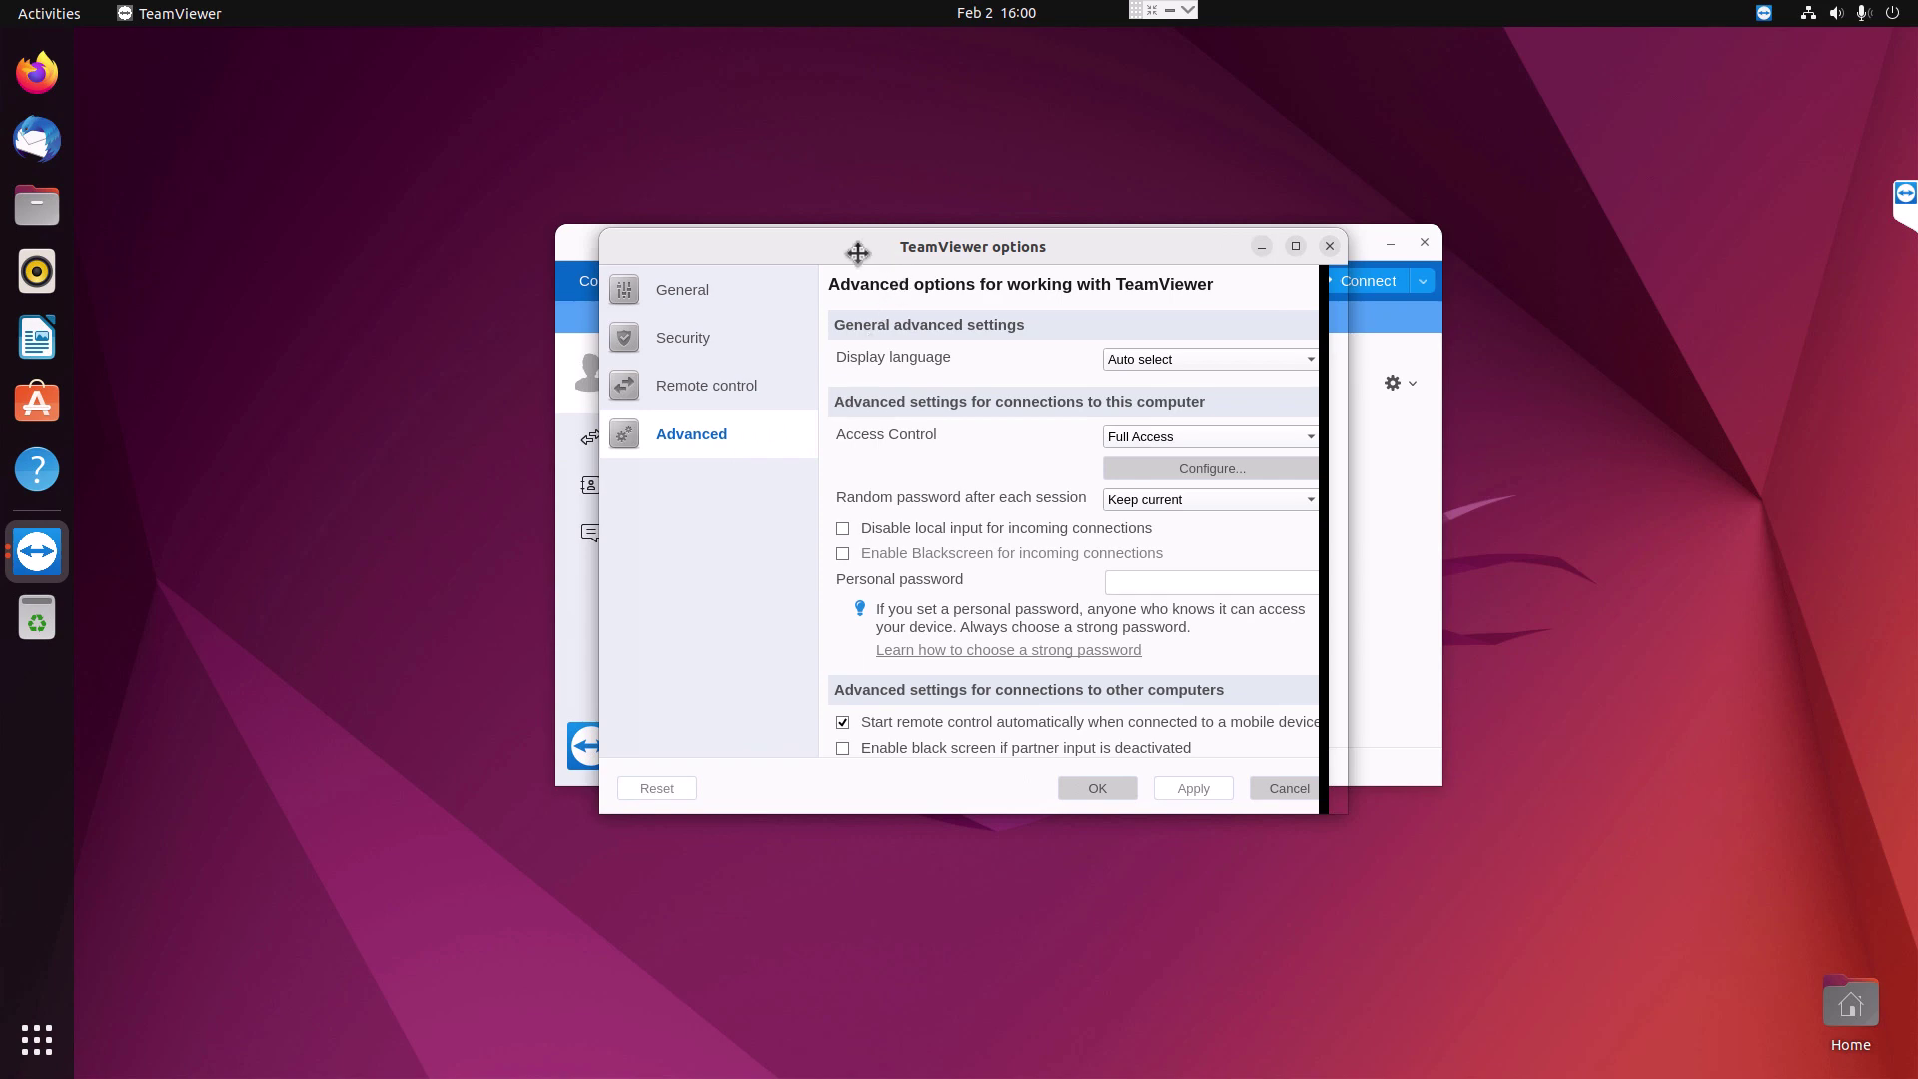
left_click_drag(859, 251, 848, 254)
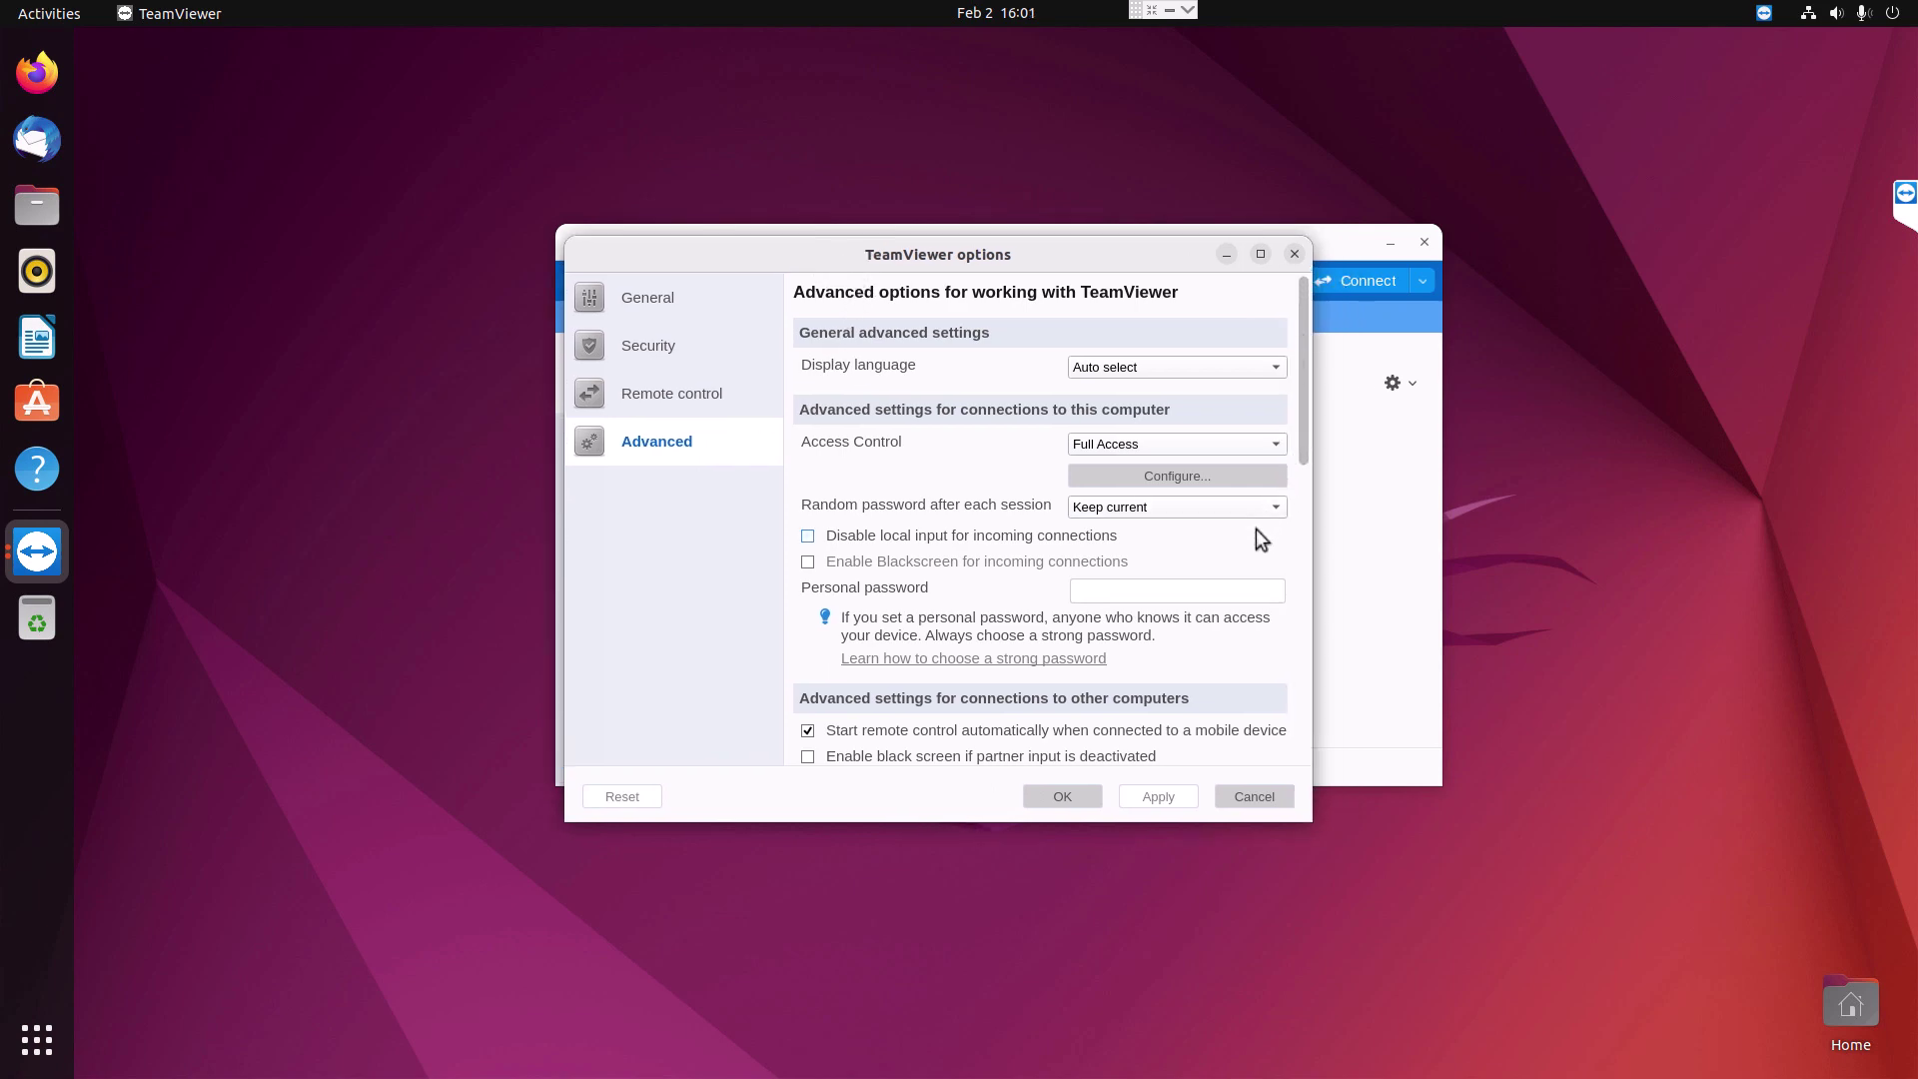
left_click(1112, 591)
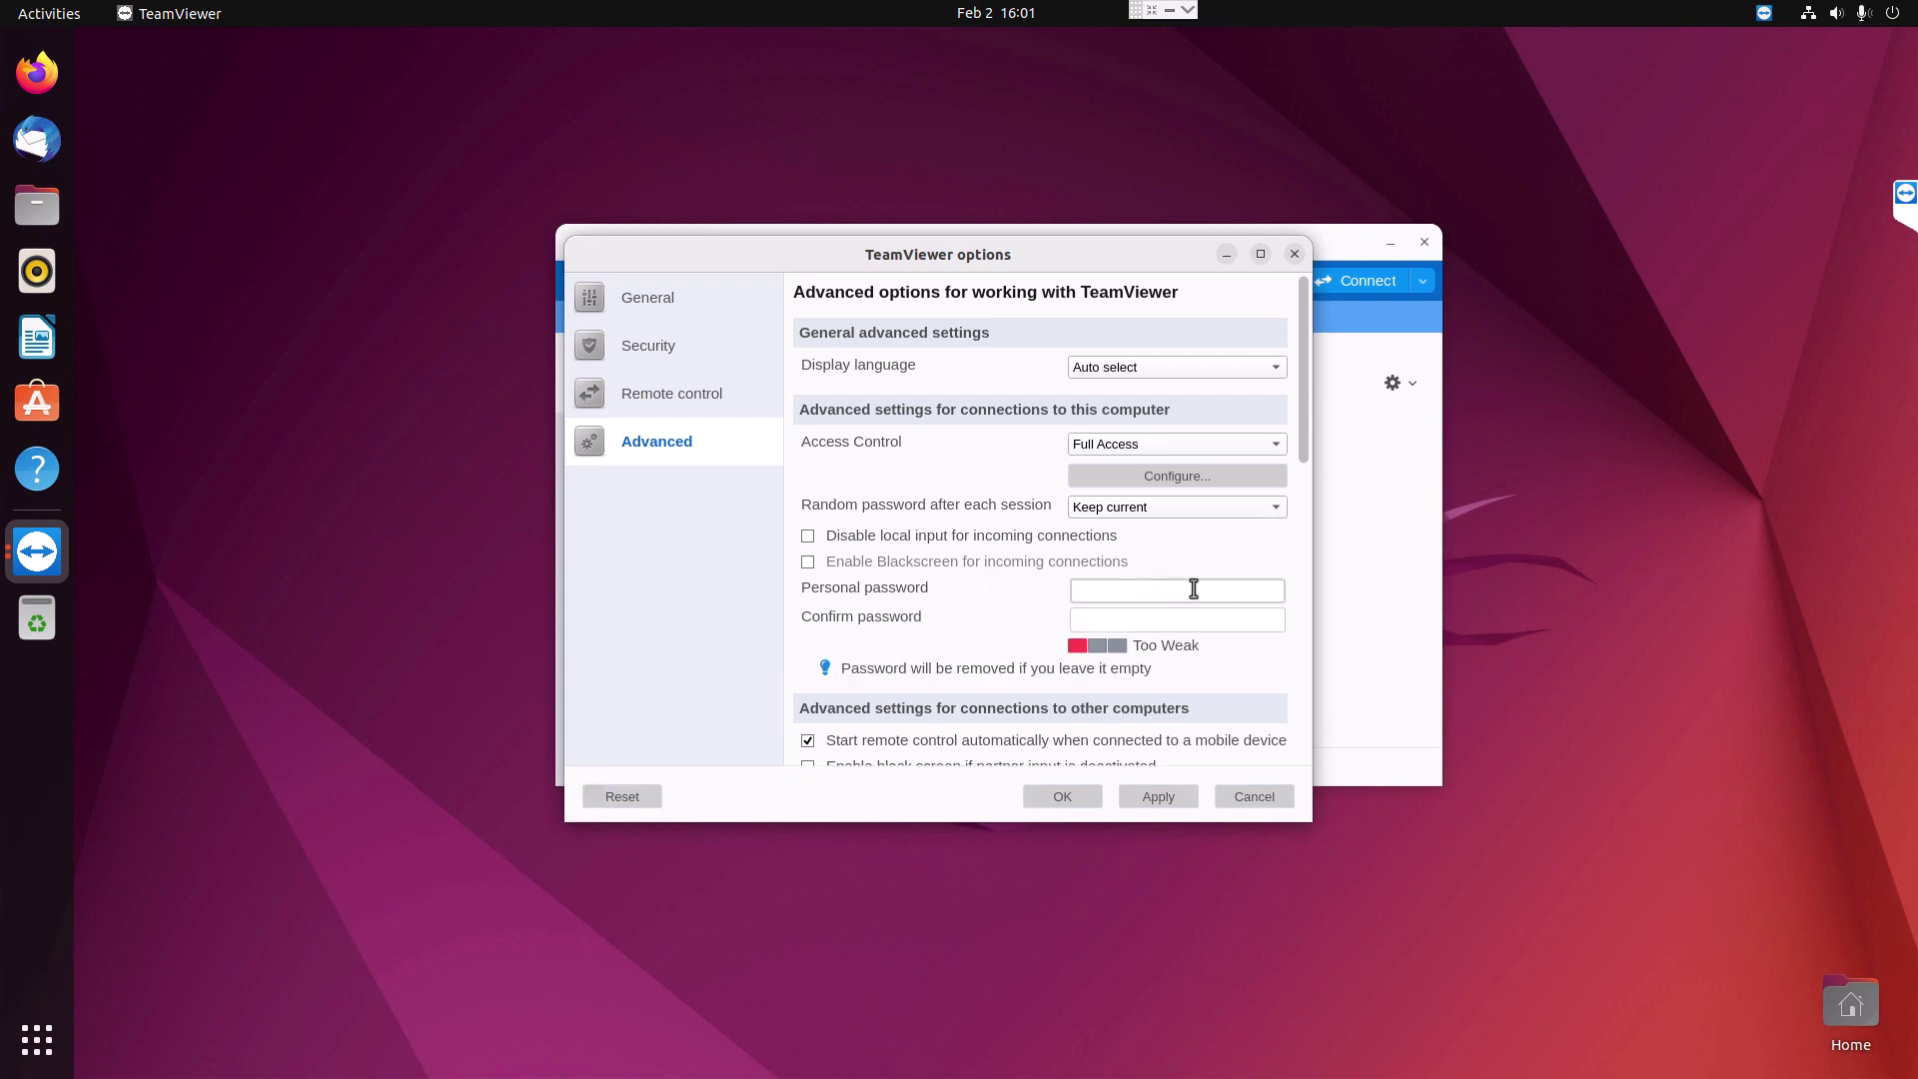
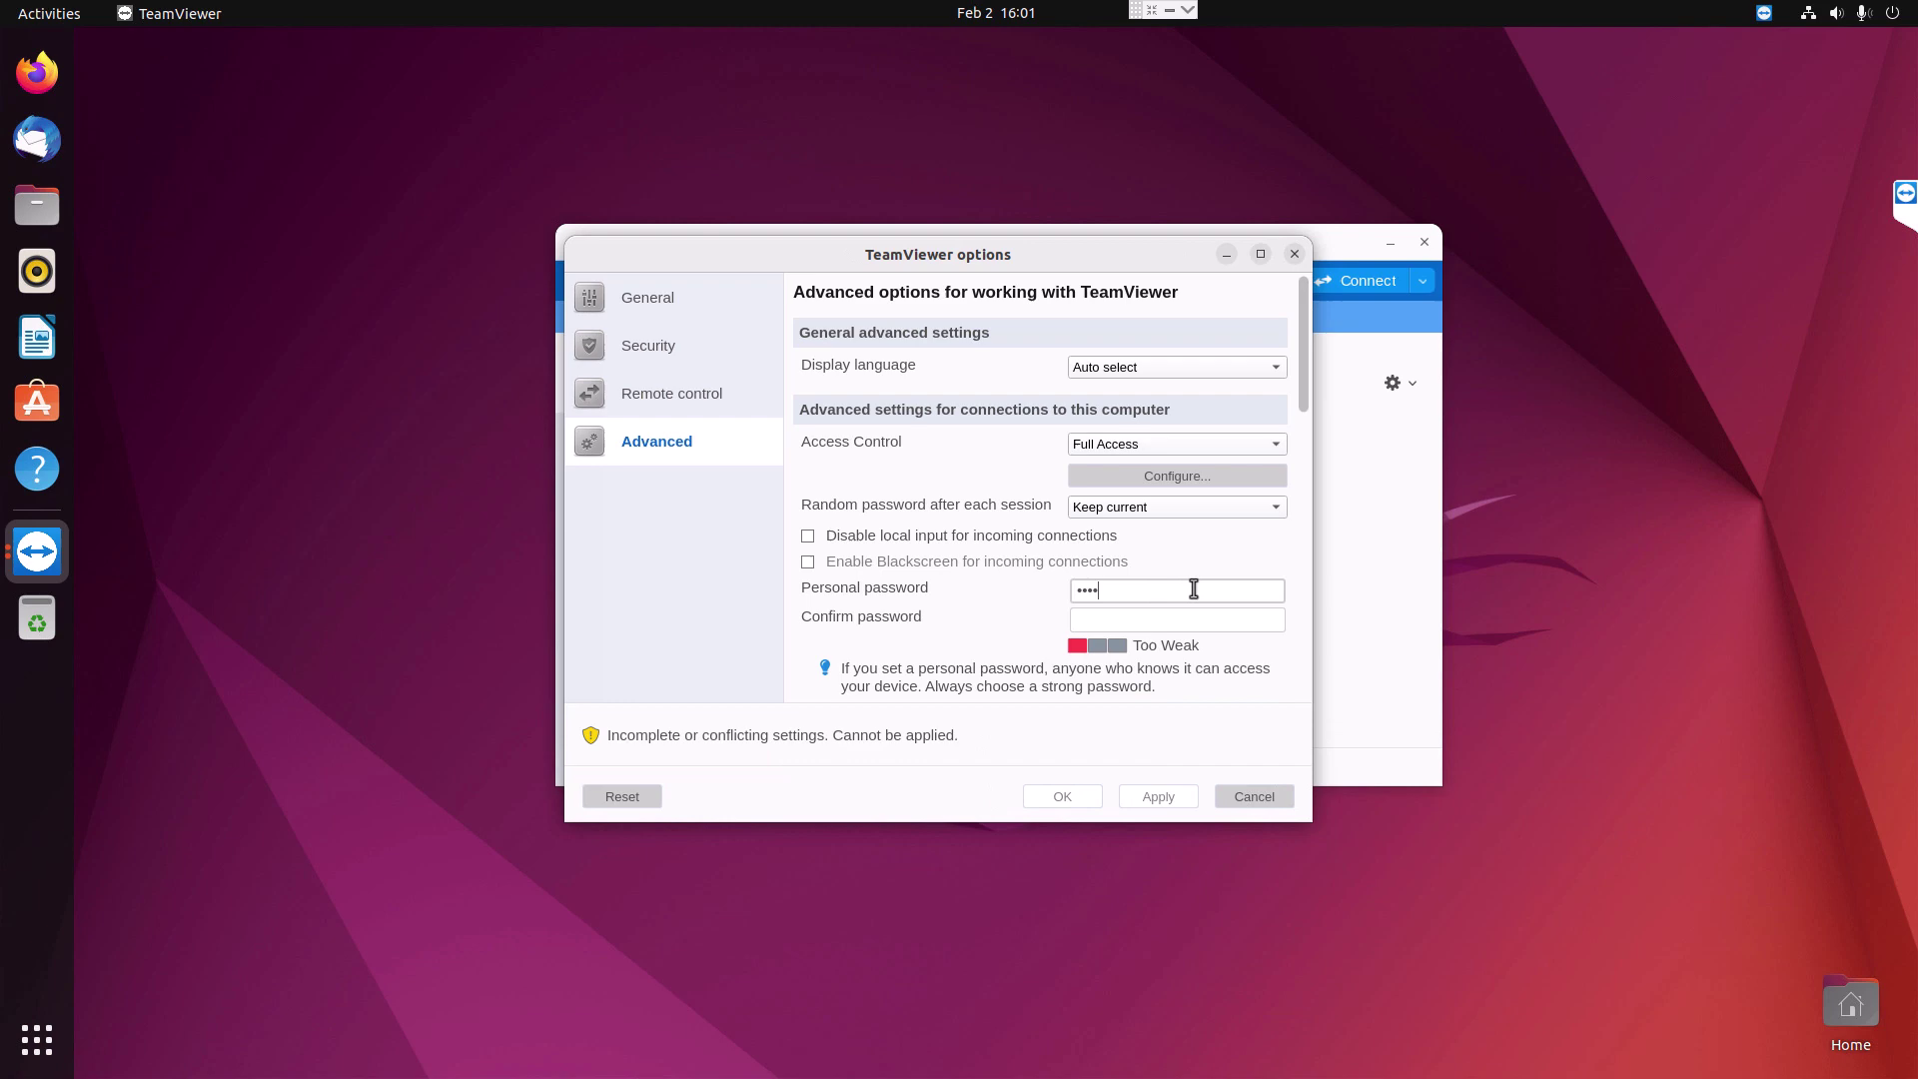
key("Tab")
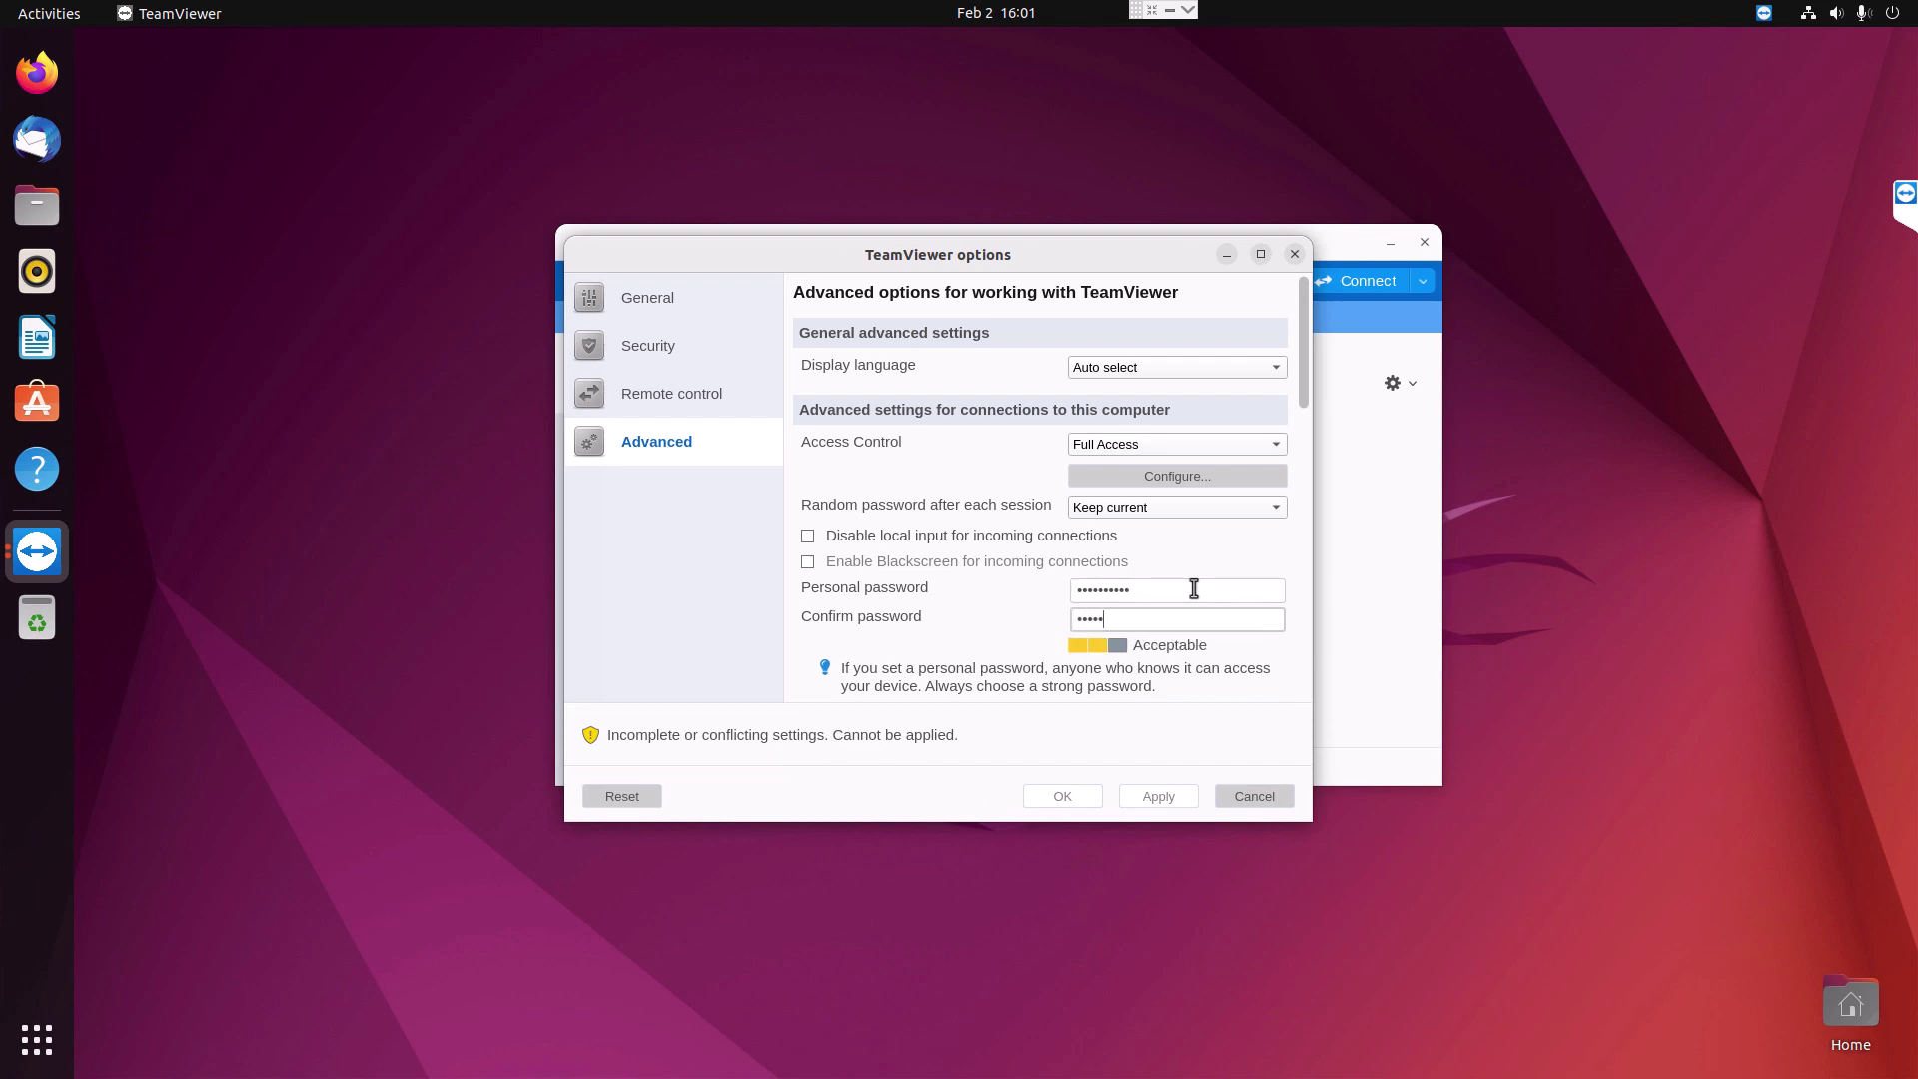
type("34")
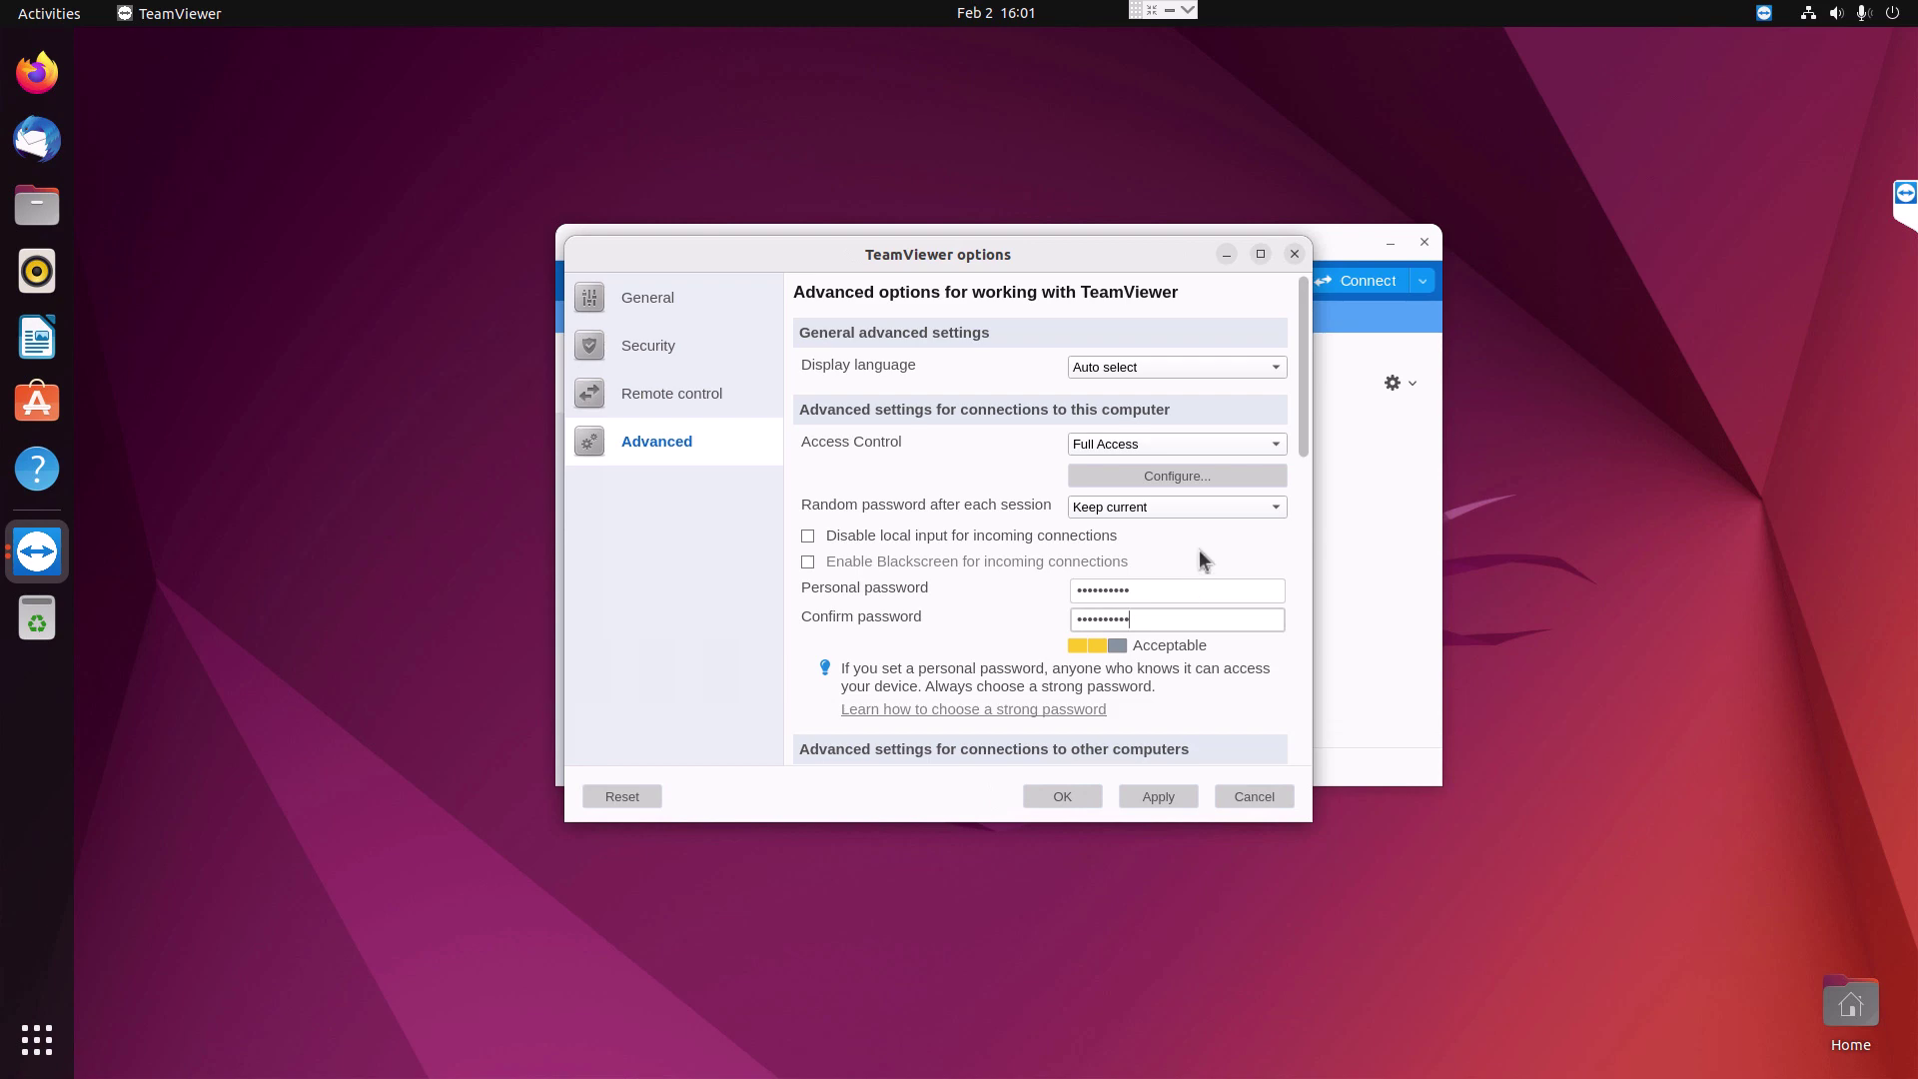
left_click(1160, 799)
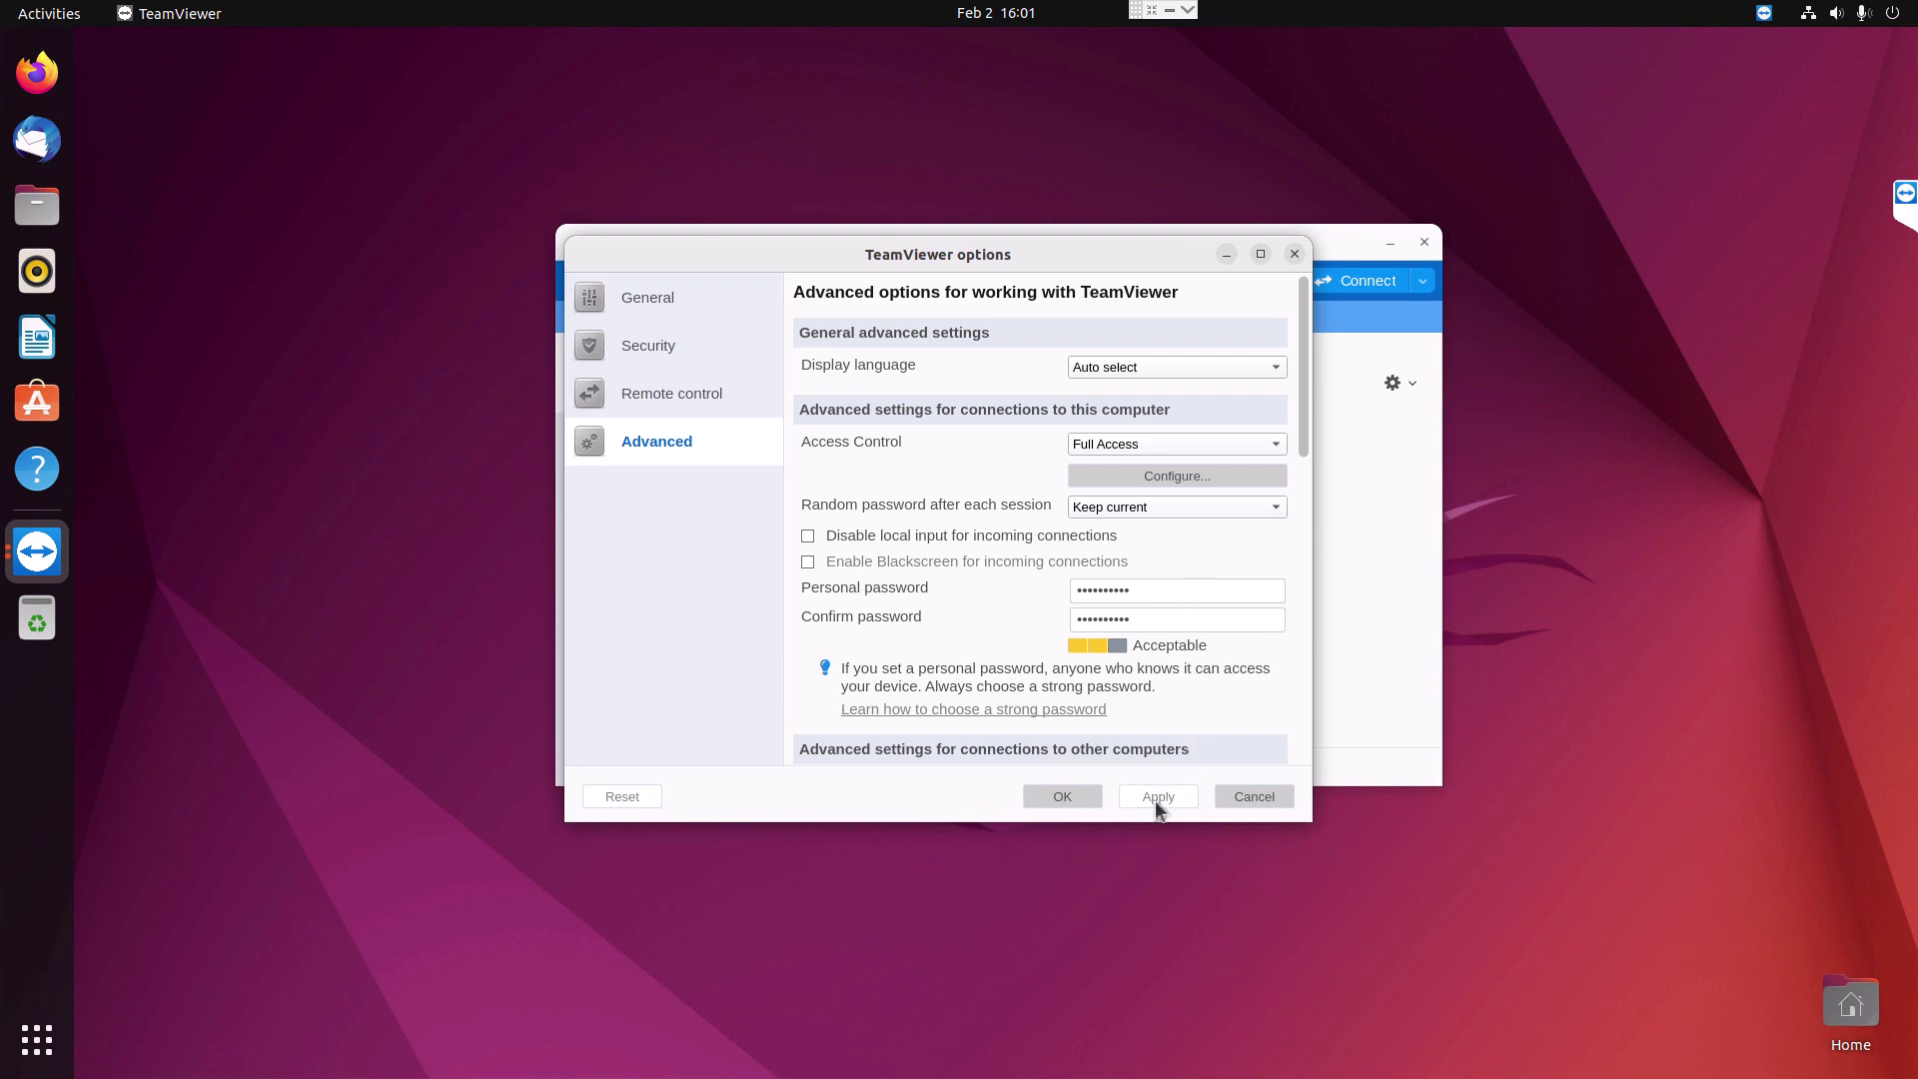
left_click(1094, 797)
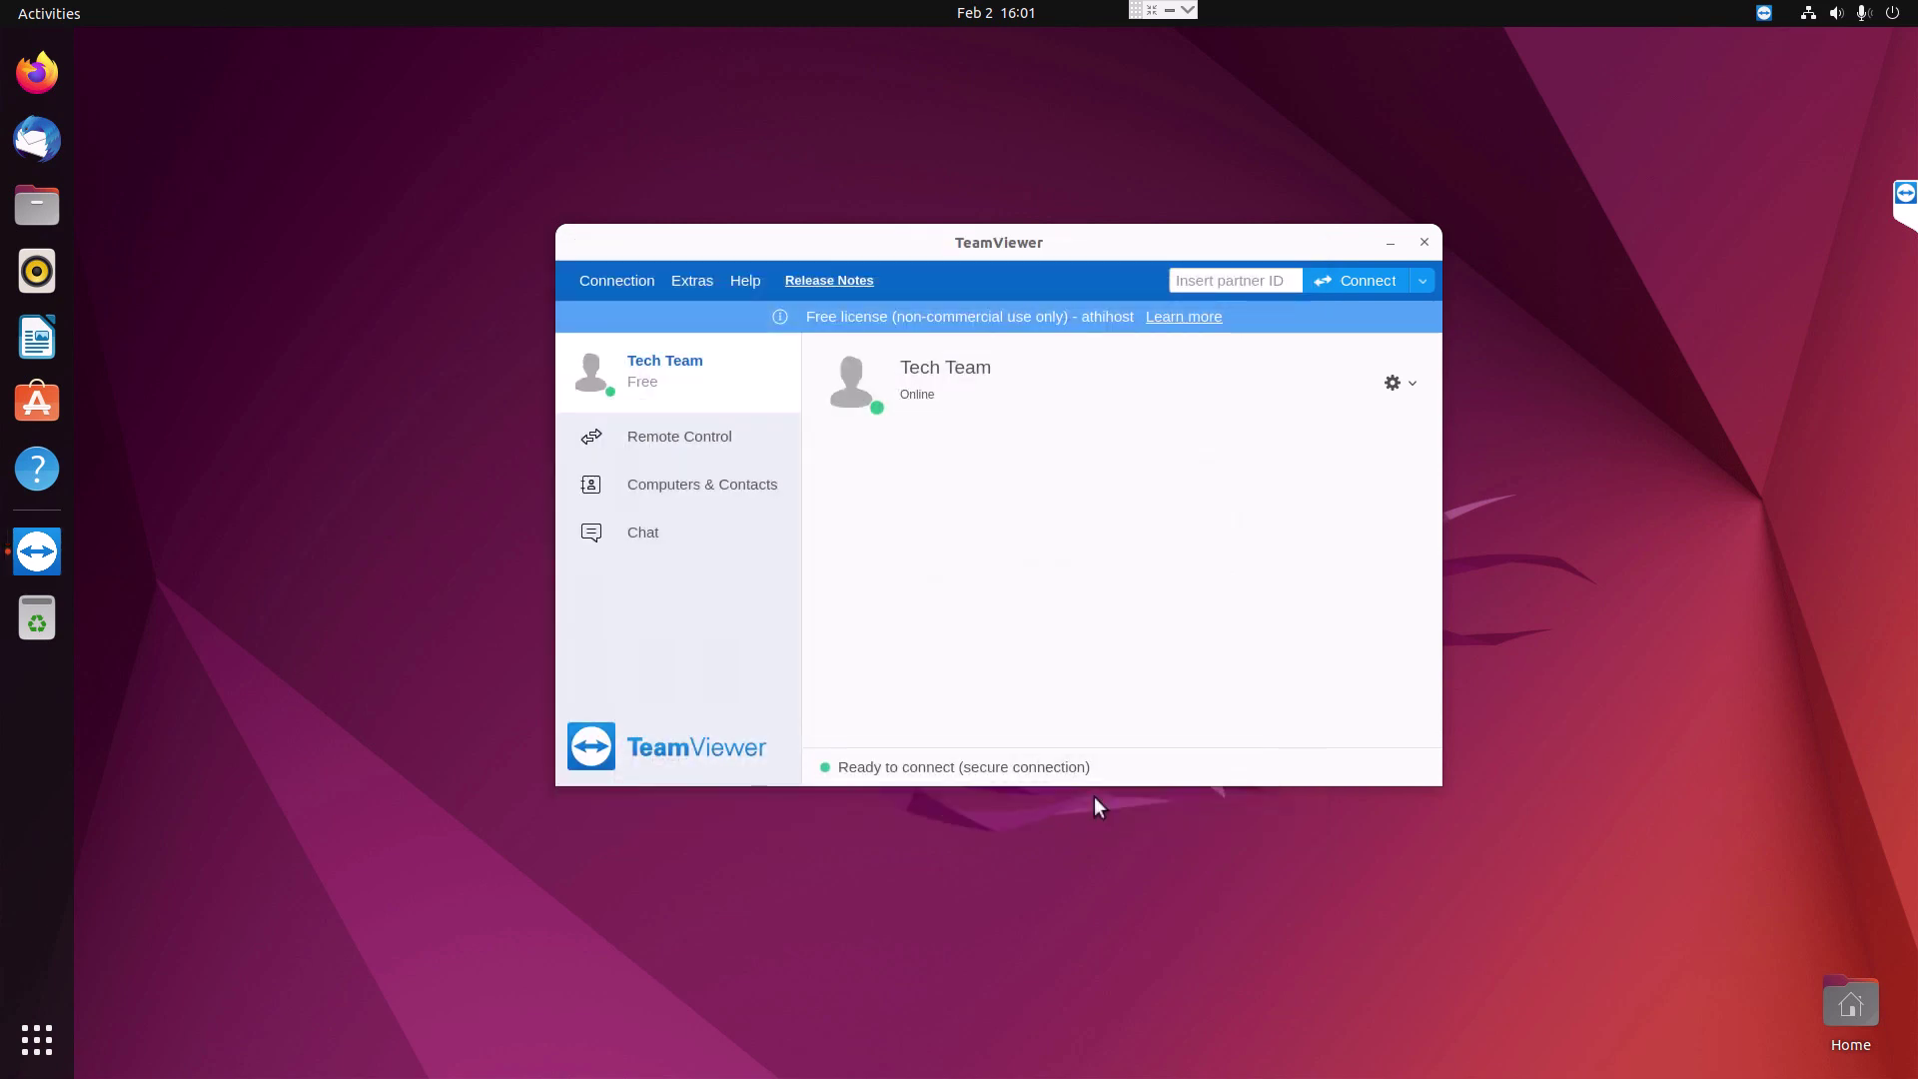